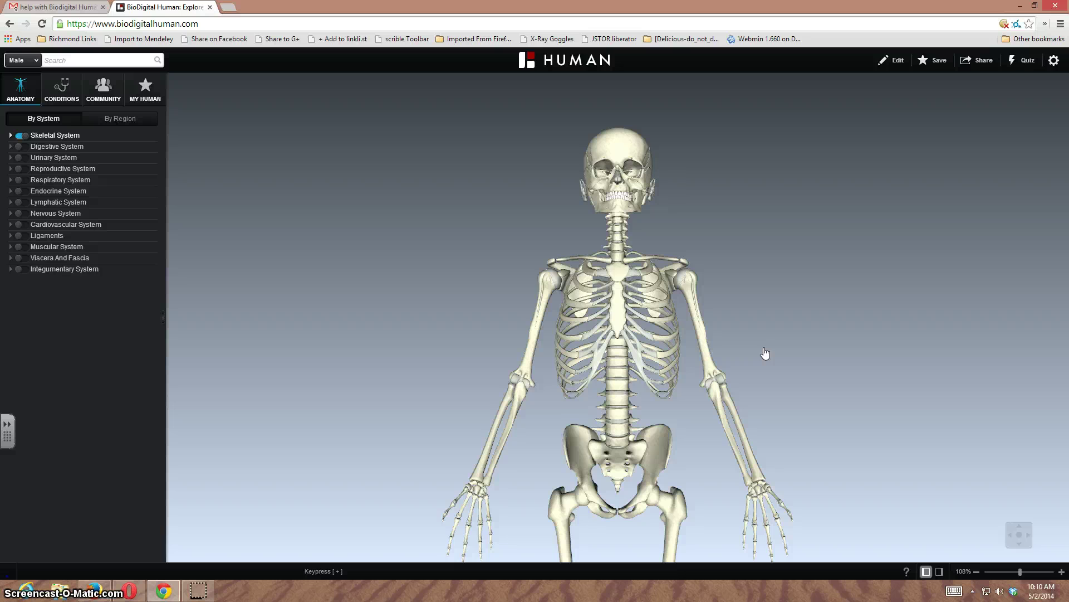
# Rotate the skeleton to view it from the side, from behind and from the front again
pyautogui.click(601, 233)
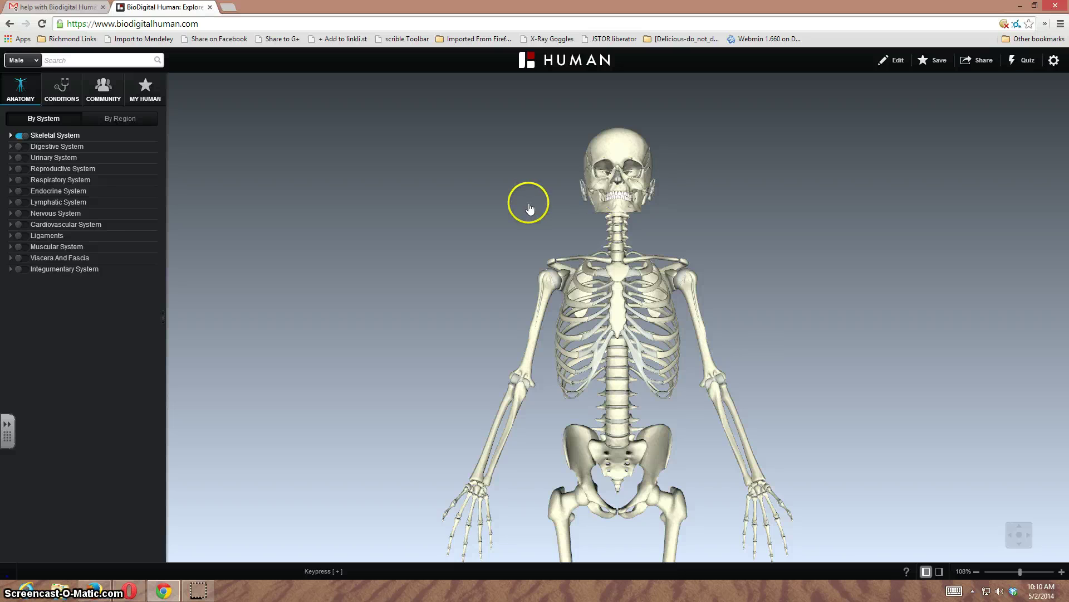
pyautogui.moveTo(708, 277); pyautogui.dragTo(502, 298)
pyautogui.click(793, 284)
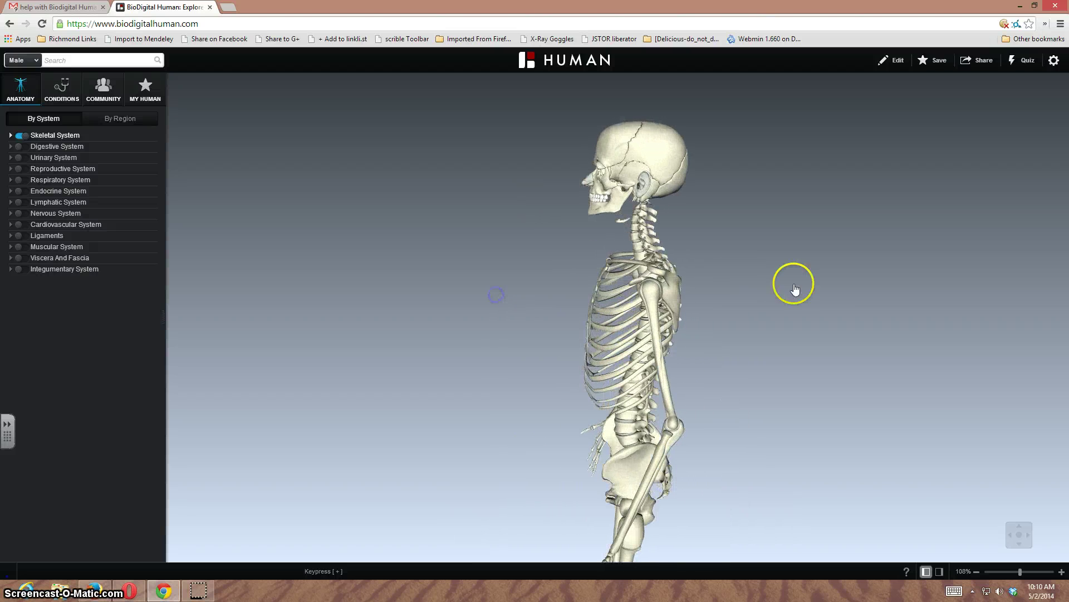
pyautogui.moveTo(804, 312); pyautogui.dragTo(458, 276)
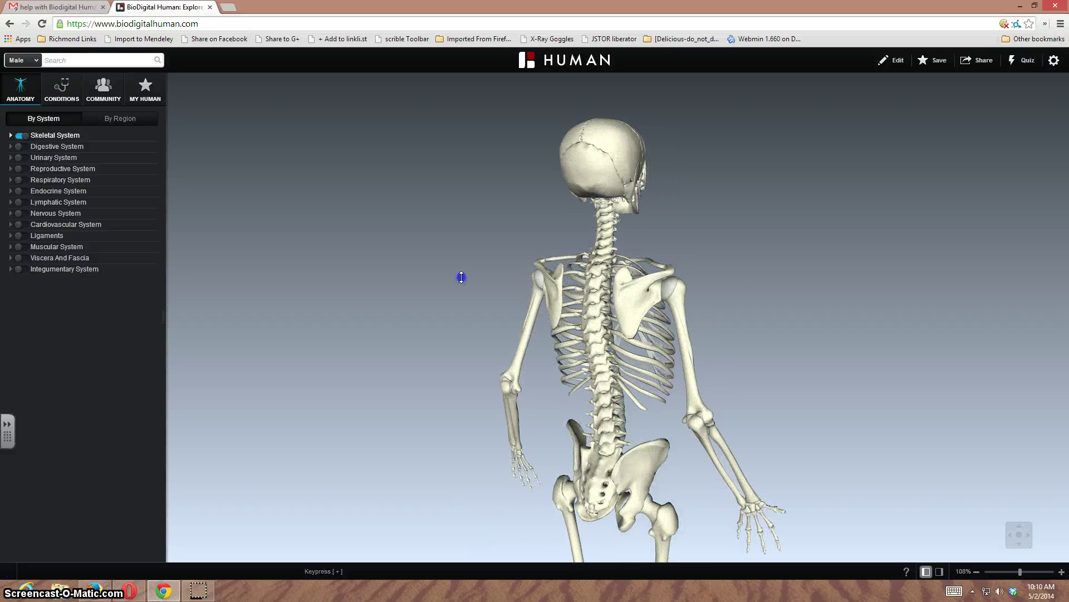
pyautogui.click(792, 299)
pyautogui.moveTo(887, 334); pyautogui.dragTo(723, 329)
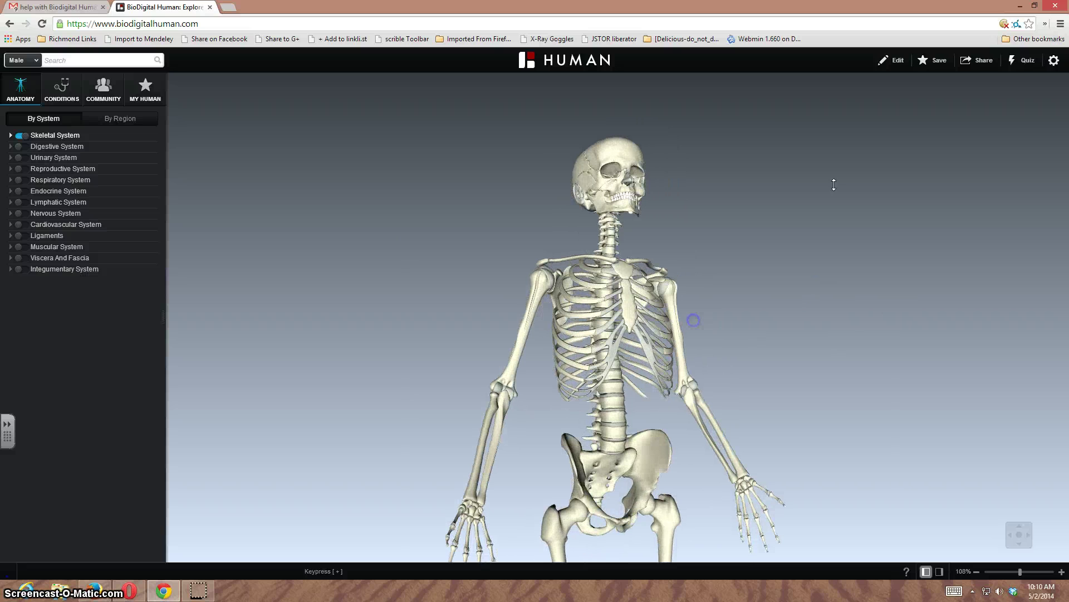
# Turn on Cross Section and sweep the section plane through the side-on skeleton
pyautogui.click(893, 60)
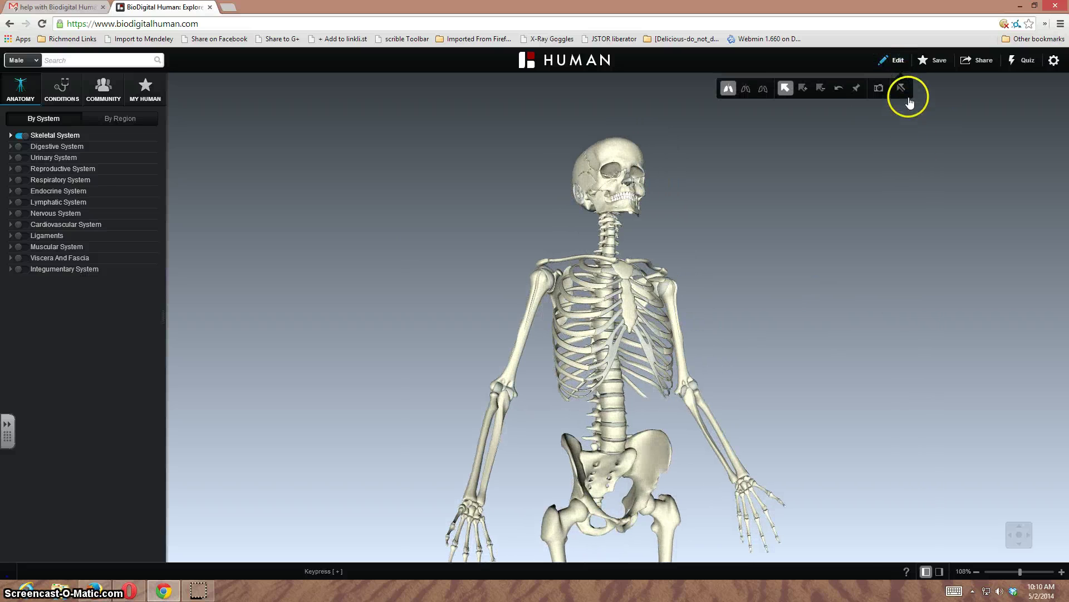
pyautogui.click(902, 91)
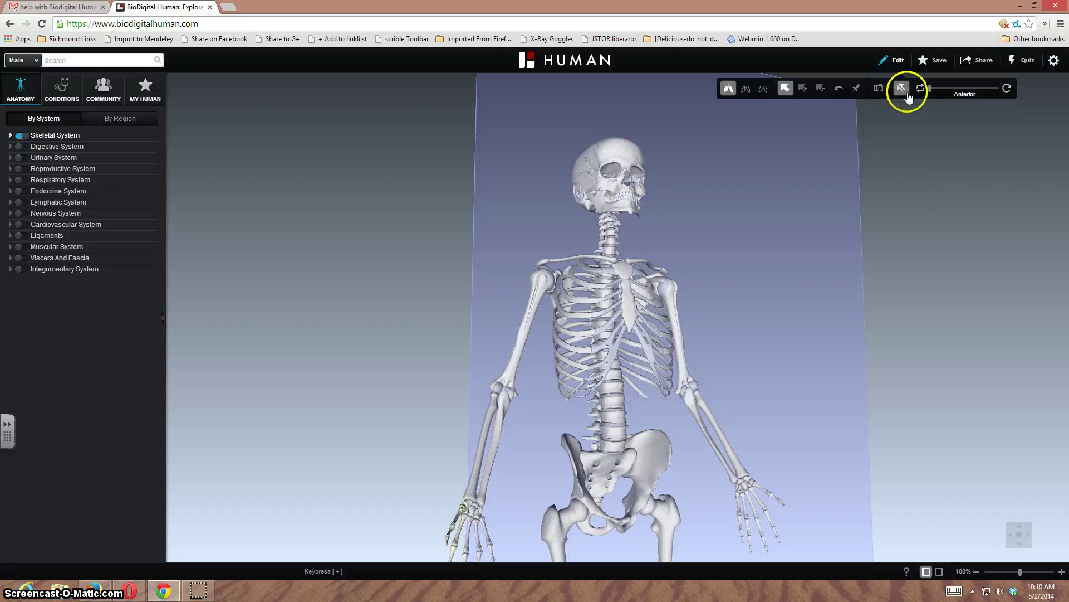
pyautogui.moveTo(779, 310); pyautogui.dragTo(840, 305)
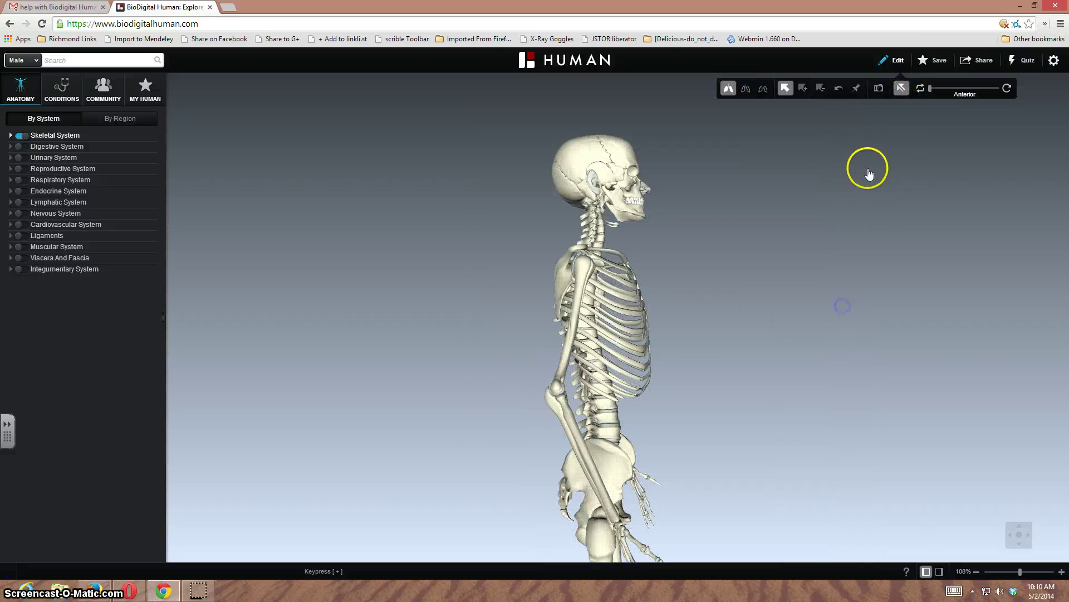
pyautogui.moveTo(931, 91)
pyautogui.mouseDown()
pyautogui.moveTo(970, 93)
pyautogui.moveTo(949, 92)
pyautogui.mouseUp()
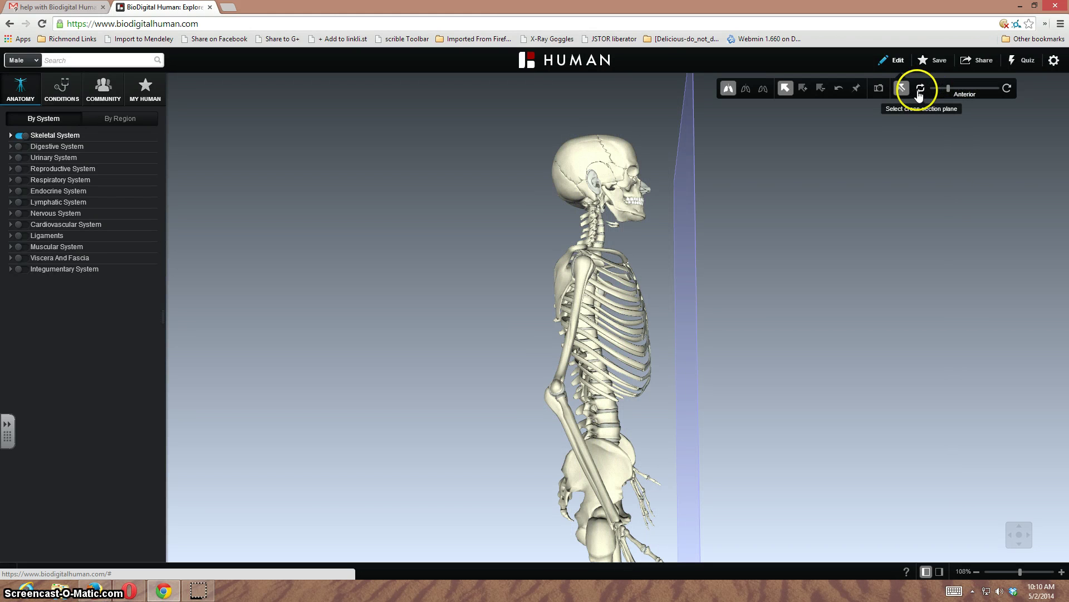
# Cycle the section plane through posterior, top, right, bottom and left, ending on anterior
pyautogui.click(921, 91)
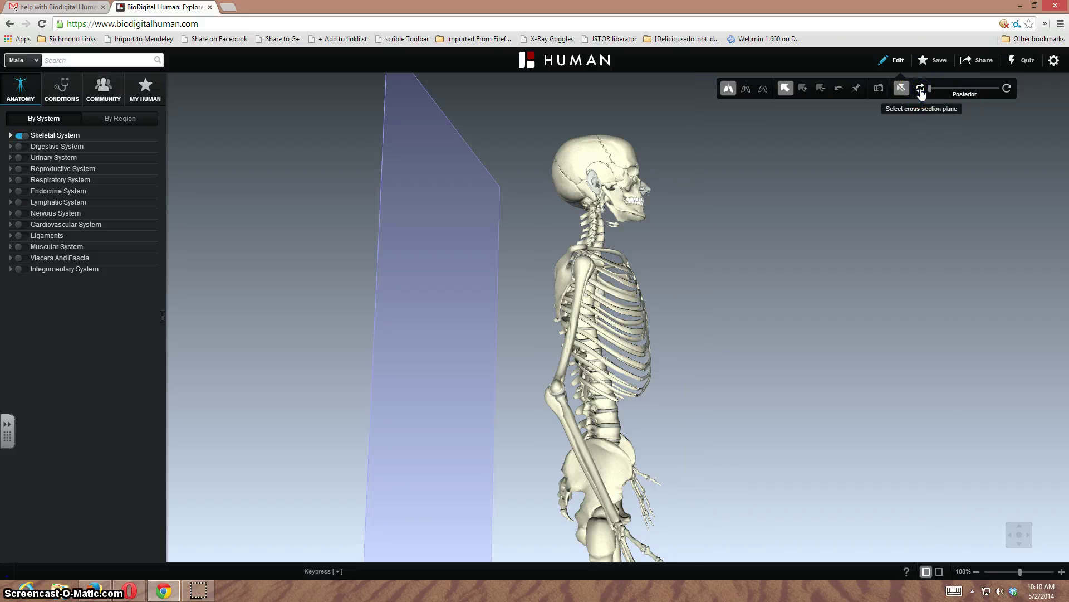
pyautogui.moveTo(930, 90)
pyautogui.mouseDown()
pyautogui.moveTo(954, 89)
pyautogui.moveTo(927, 89)
pyautogui.mouseUp()
pyautogui.click(923, 89)
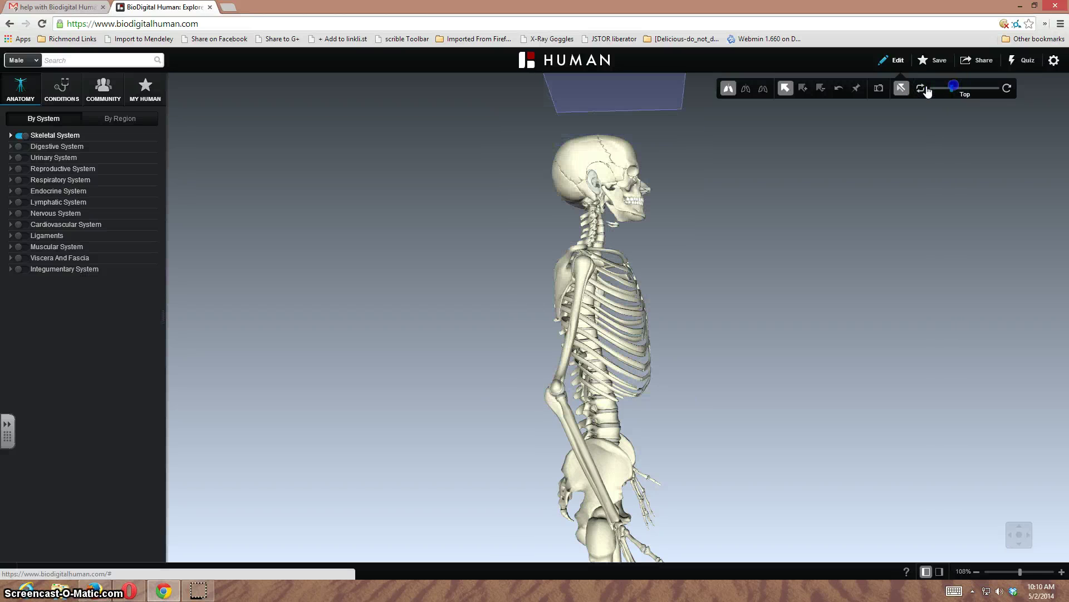
pyautogui.click(928, 91)
pyautogui.moveTo(931, 89)
pyautogui.mouseDown()
pyautogui.moveTo(967, 88)
pyautogui.moveTo(926, 89)
pyautogui.mouseUp()
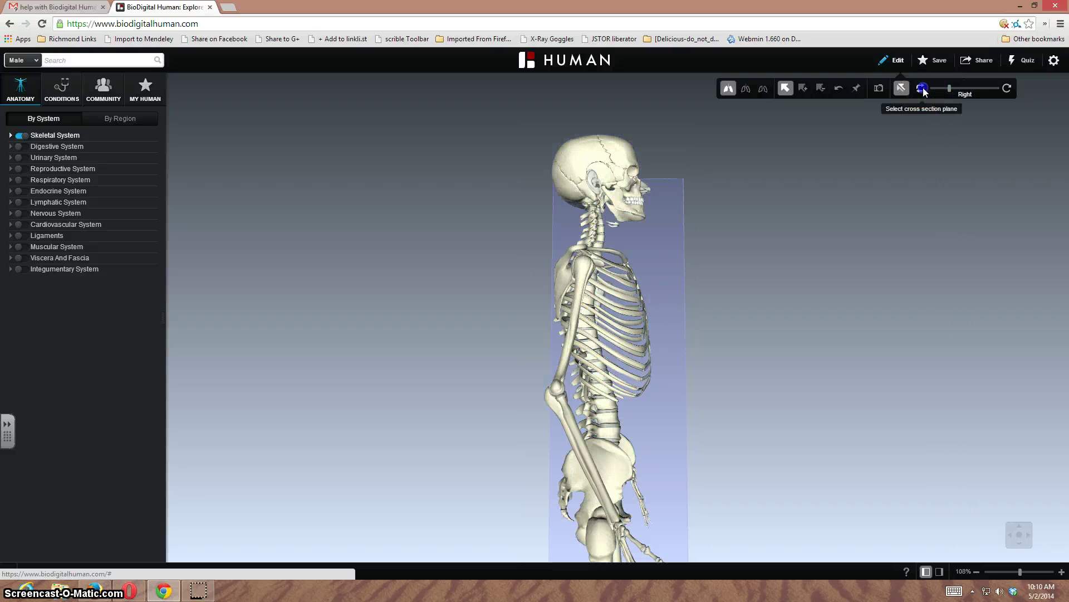
pyautogui.click(923, 91)
pyautogui.click(922, 90)
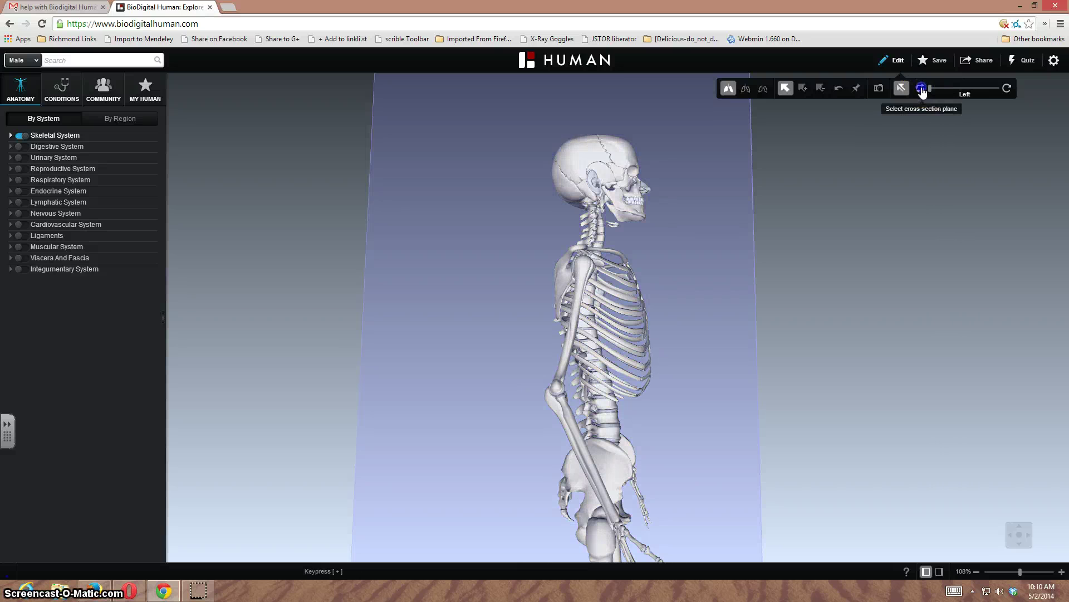
pyautogui.click(922, 90)
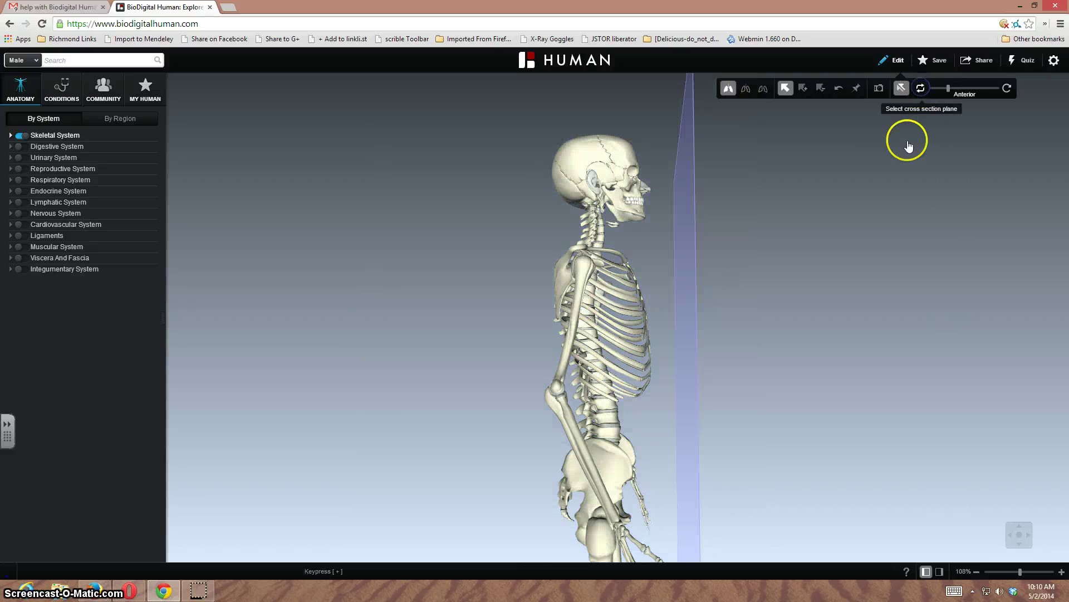
# Select the right parietal bone, trying X-ray and Isolate modes before returning to Standard Mode
pyautogui.click(746, 90)
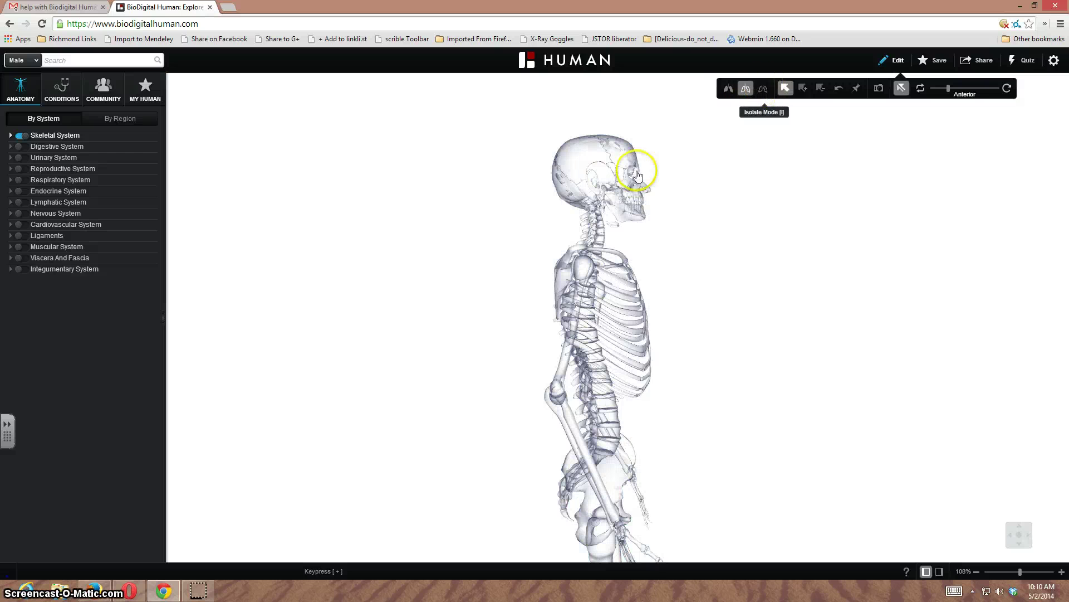
pyautogui.click(592, 158)
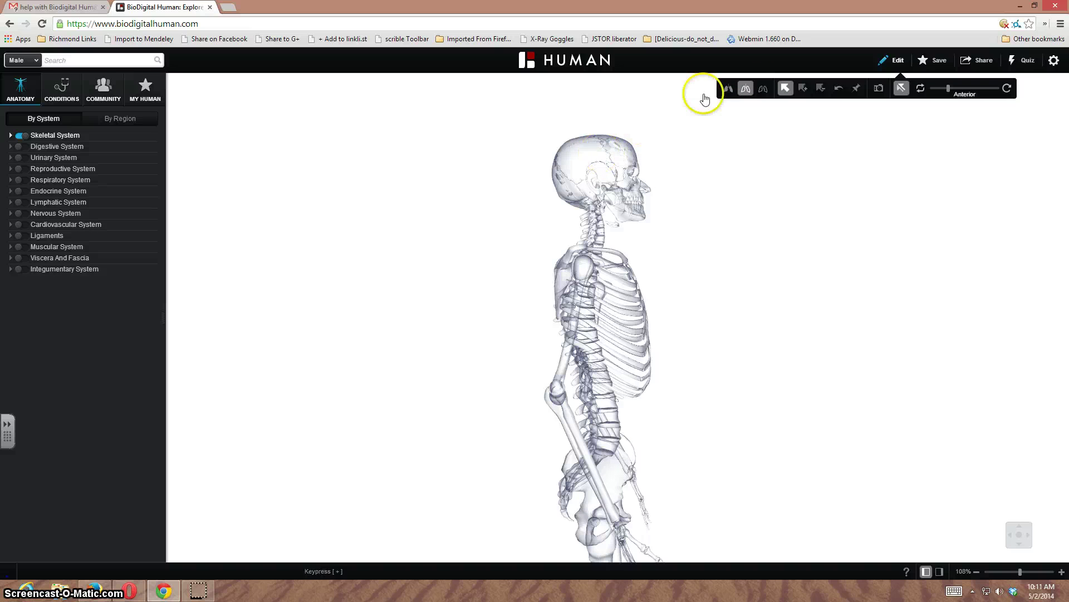
pyautogui.click(728, 89)
pyautogui.click(582, 151)
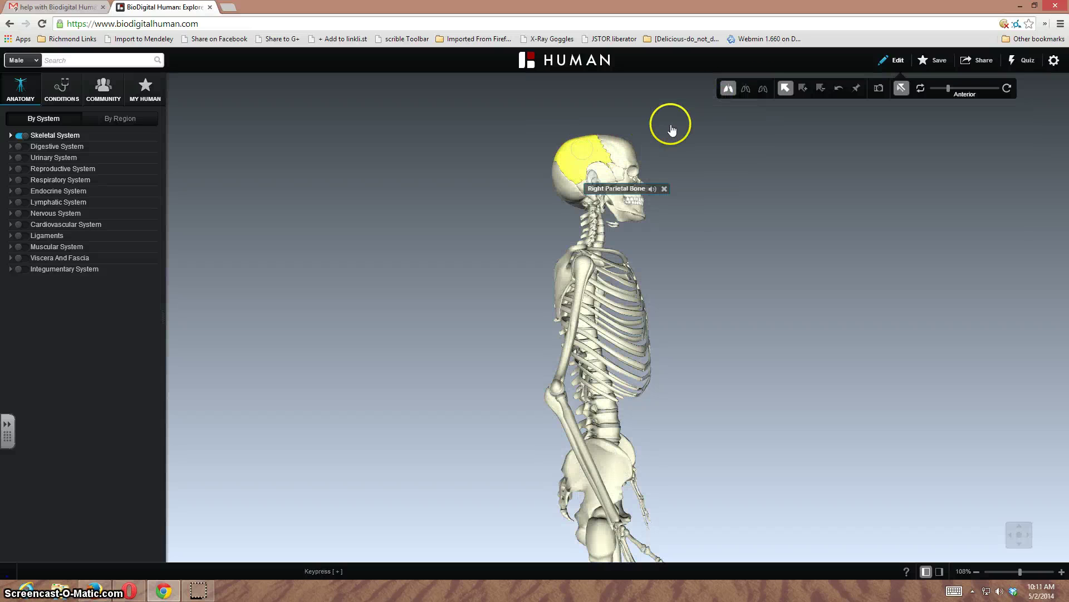
pyautogui.click(768, 89)
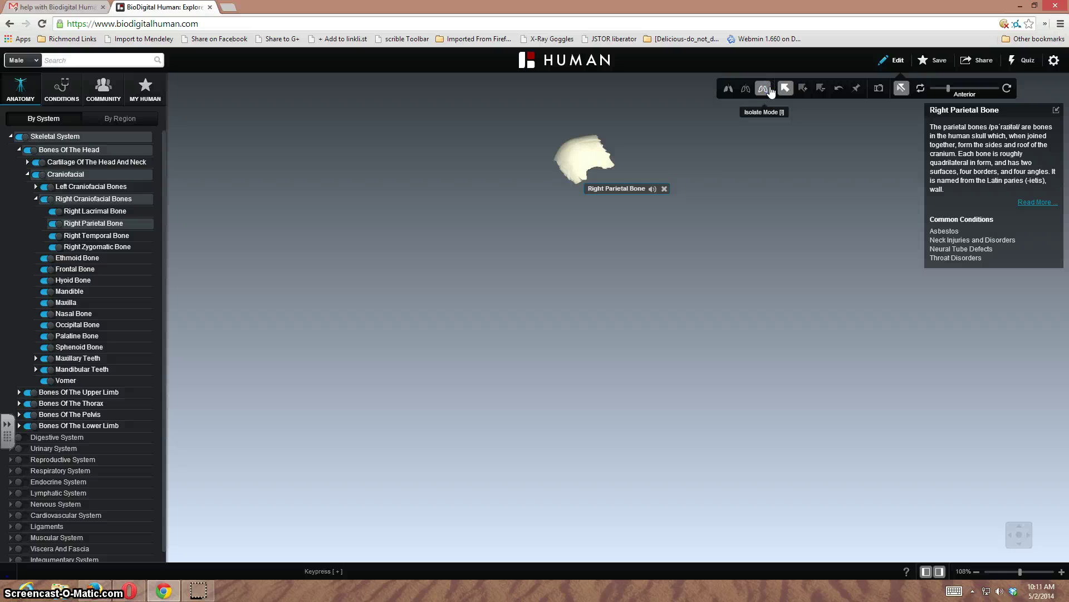
pyautogui.click(728, 88)
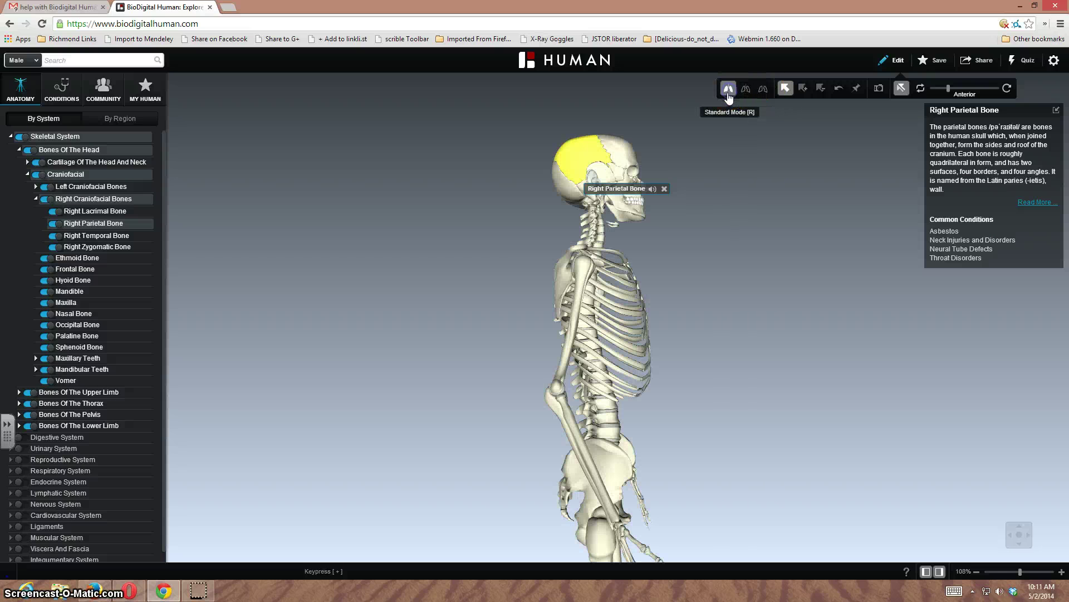
pyautogui.click(457, 284)
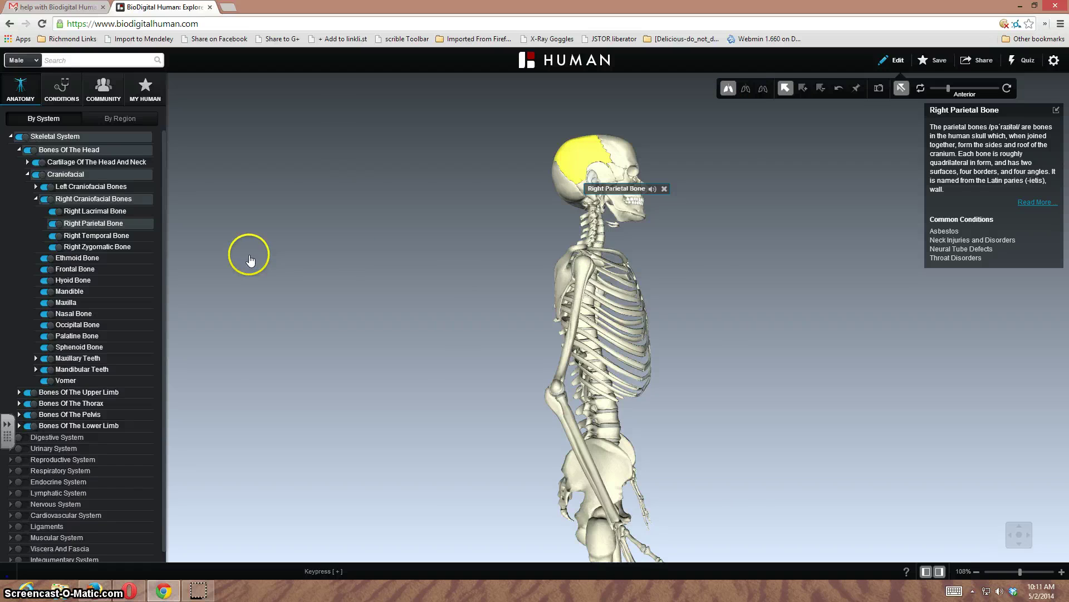
# Hide the Right Craniofacial Bones in the anatomy tree, toggling the Left Craniofacial Bones off and on
pyautogui.moveTo(706, 378); pyautogui.dragTo(596, 373)
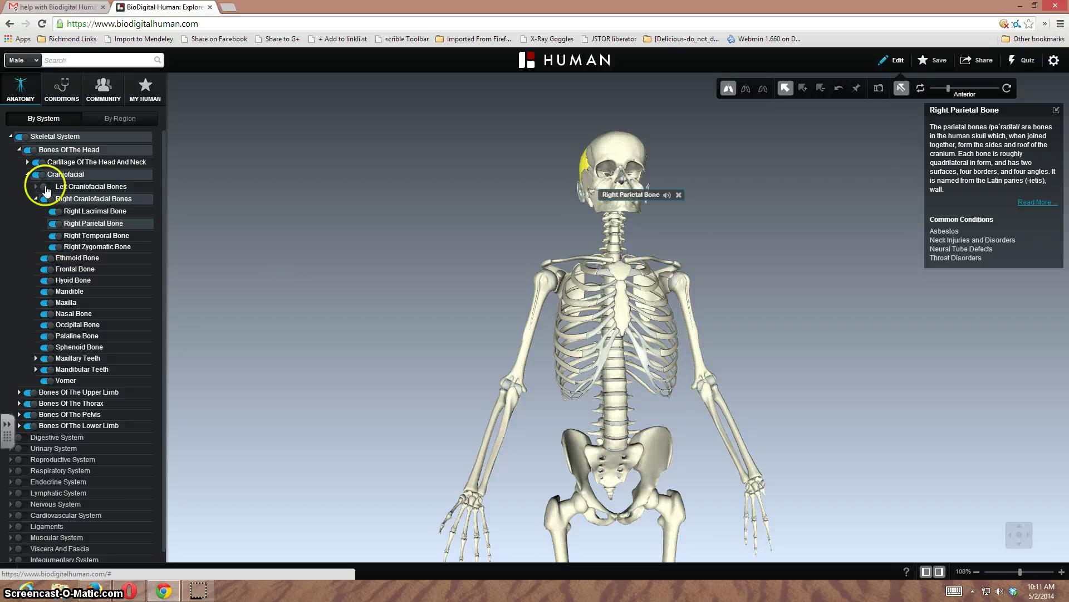
pyautogui.press('+')
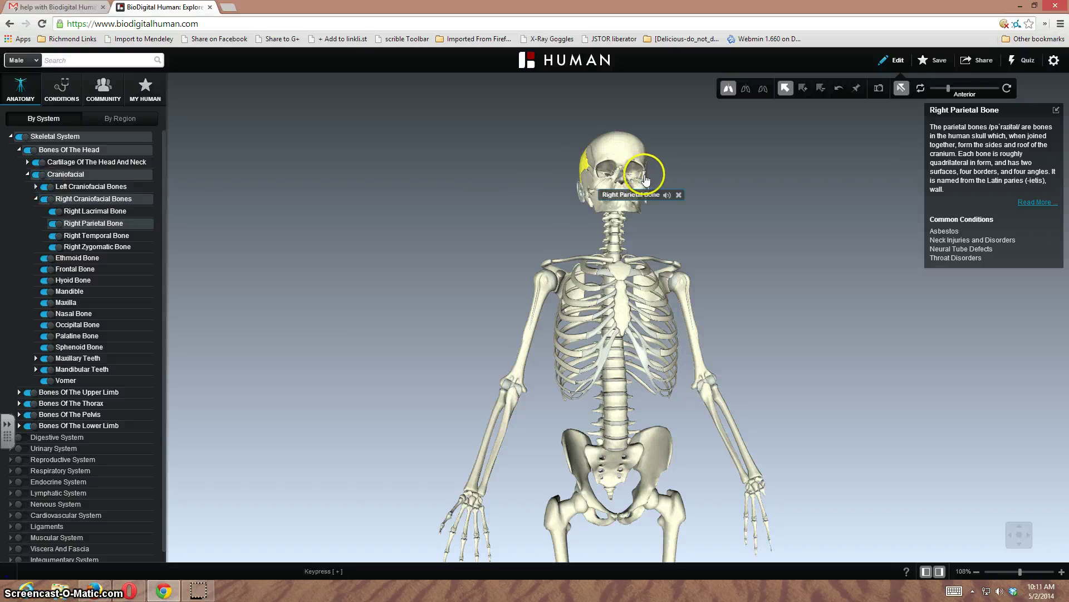
pyautogui.moveTo(747, 212); pyautogui.dragTo(646, 179)
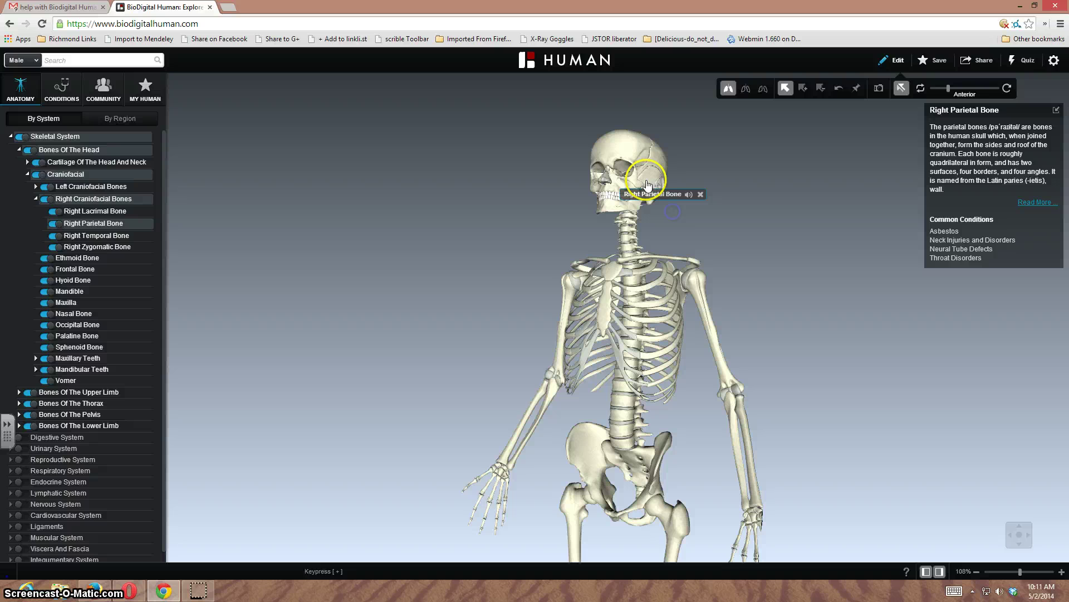
pyautogui.click(48, 198)
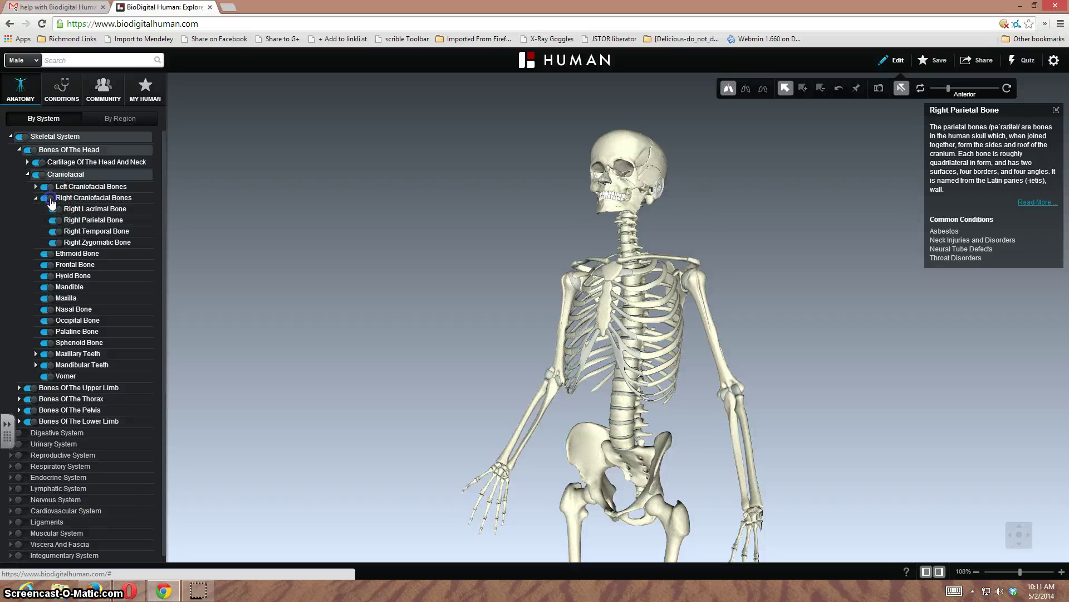
pyautogui.click(49, 188)
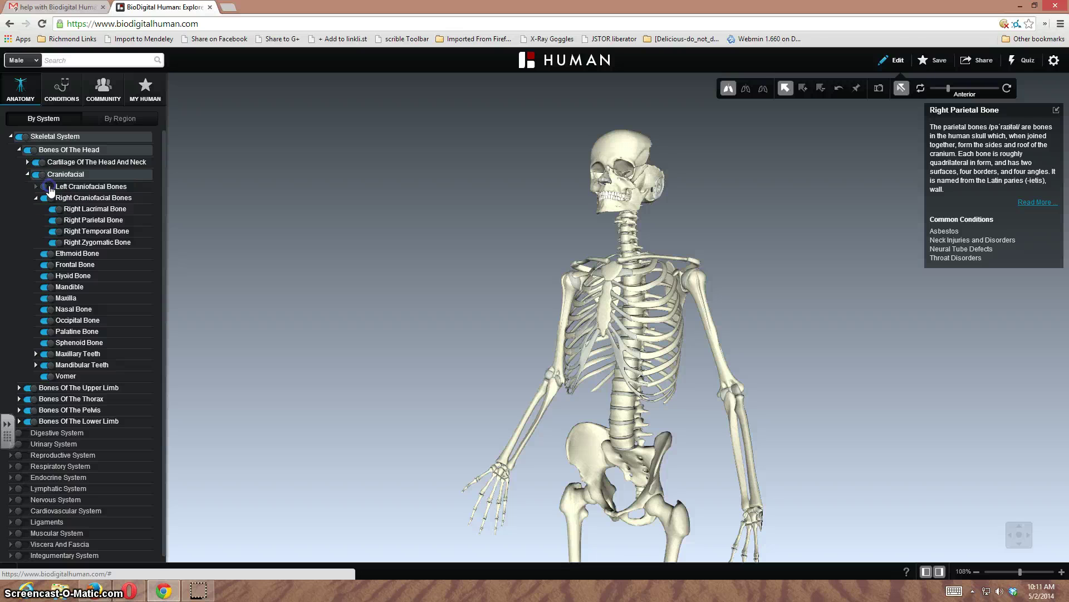
pyautogui.click(49, 188)
pyautogui.press('+')
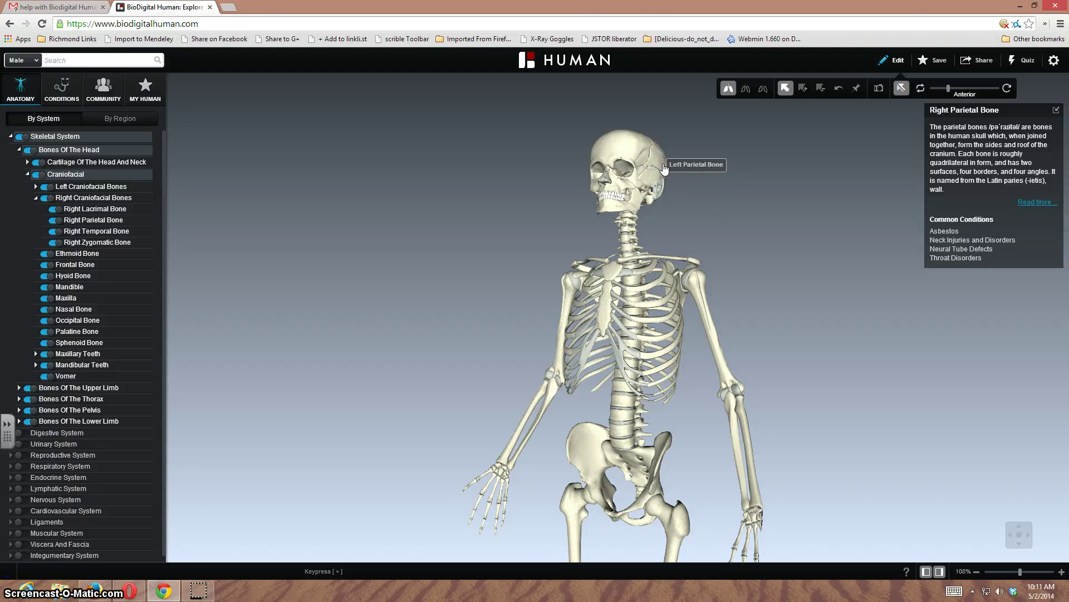
pyautogui.moveTo(664, 169); pyautogui.dragTo(635, 173)
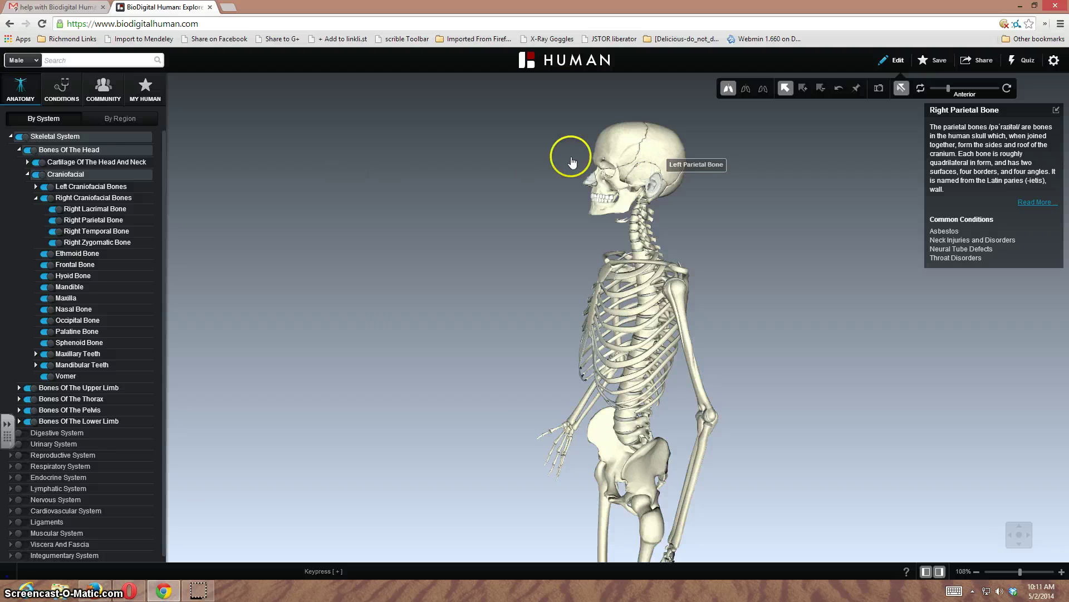
# Select the frontal bone and left humerus, then open Complex Regional Pain Syndrome from Common Conditions
pyautogui.click(617, 148)
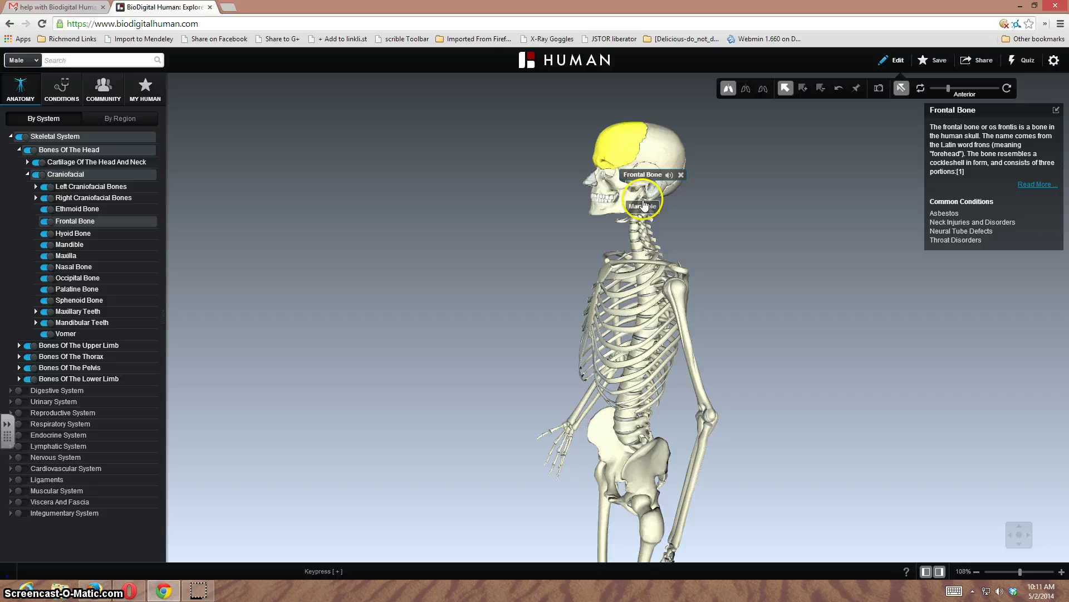
pyautogui.click(675, 292)
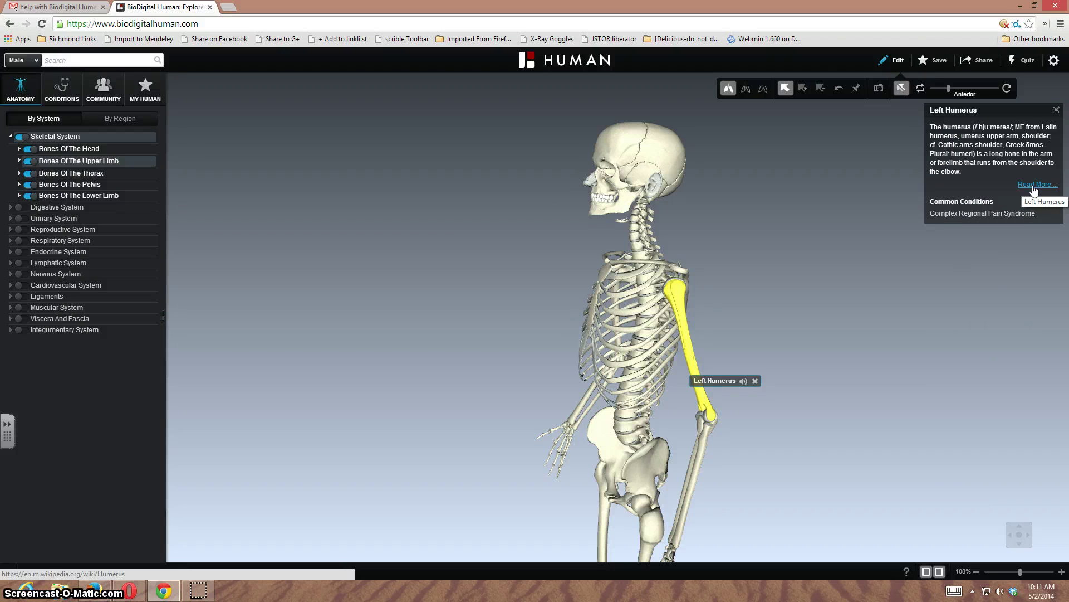
pyautogui.press('+')
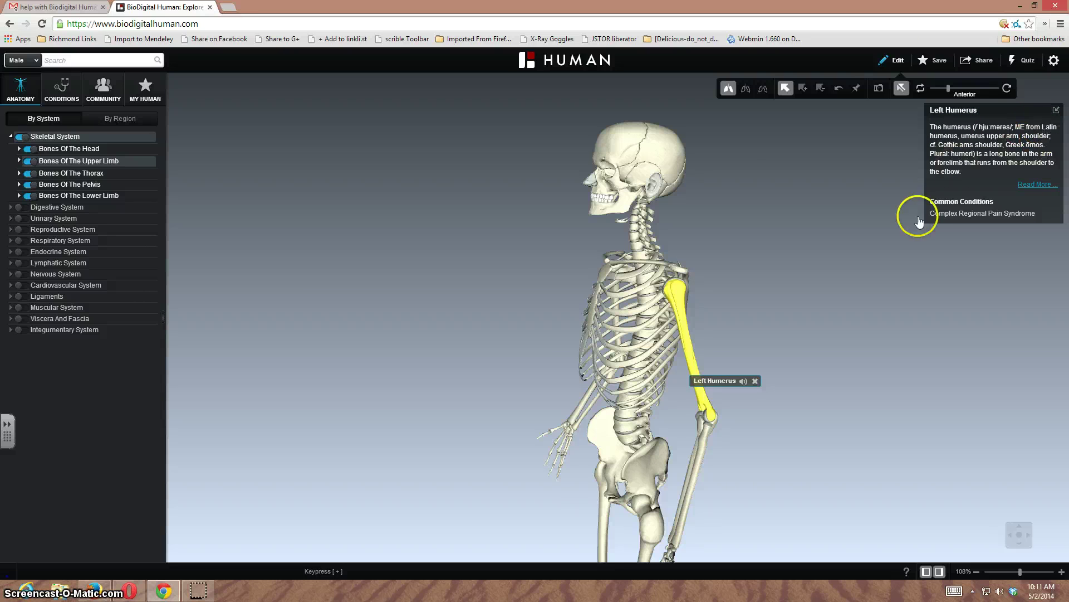
pyautogui.click(744, 382)
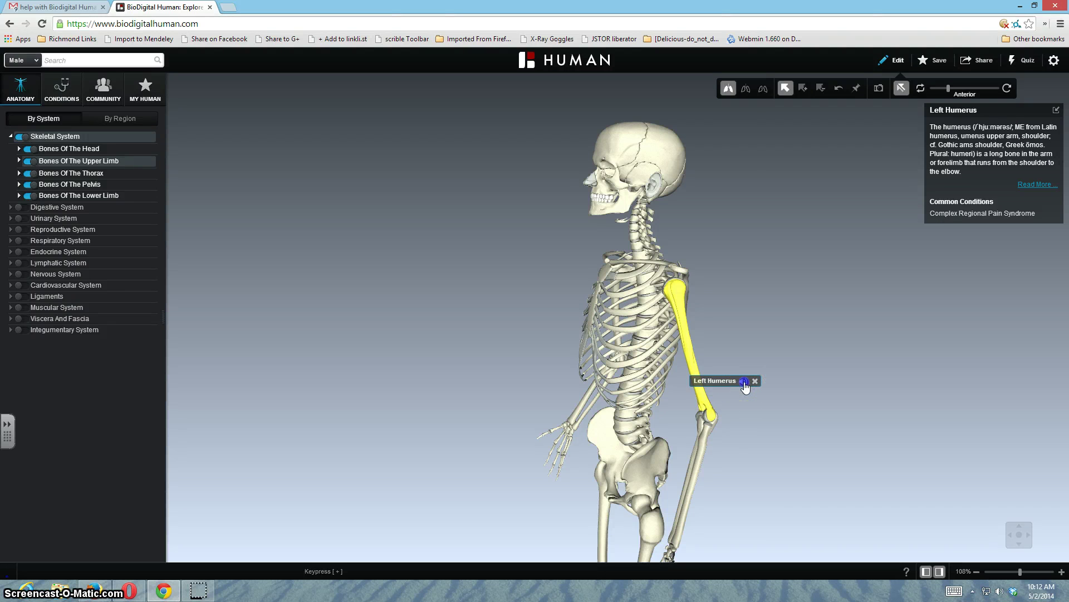
pyautogui.click(983, 215)
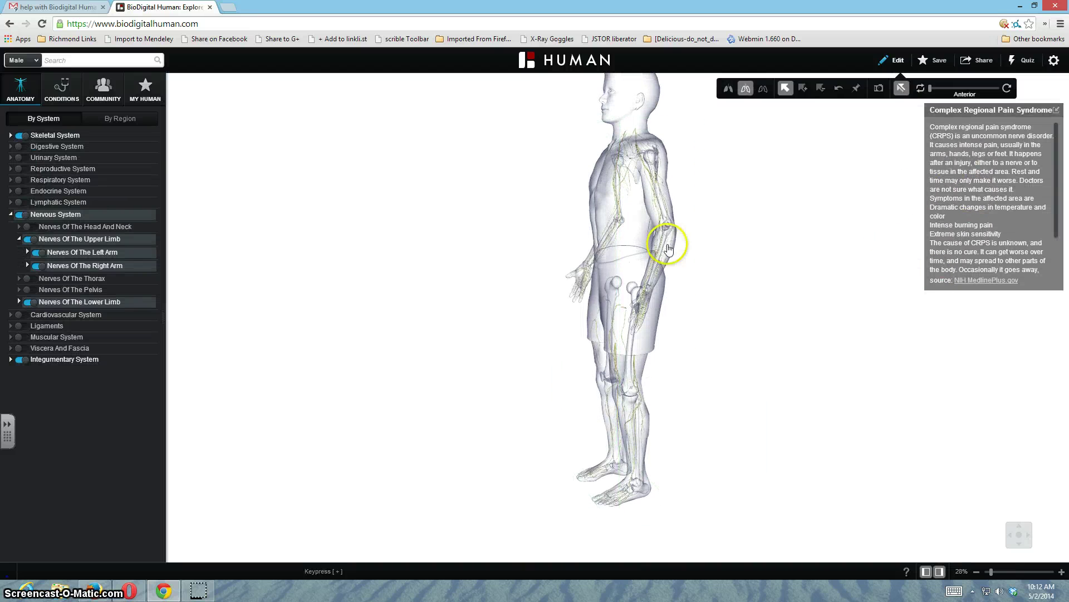
# Show the digestive, urinary and respiratory systems with solid Standard Mode rendering
pyautogui.click(23, 147)
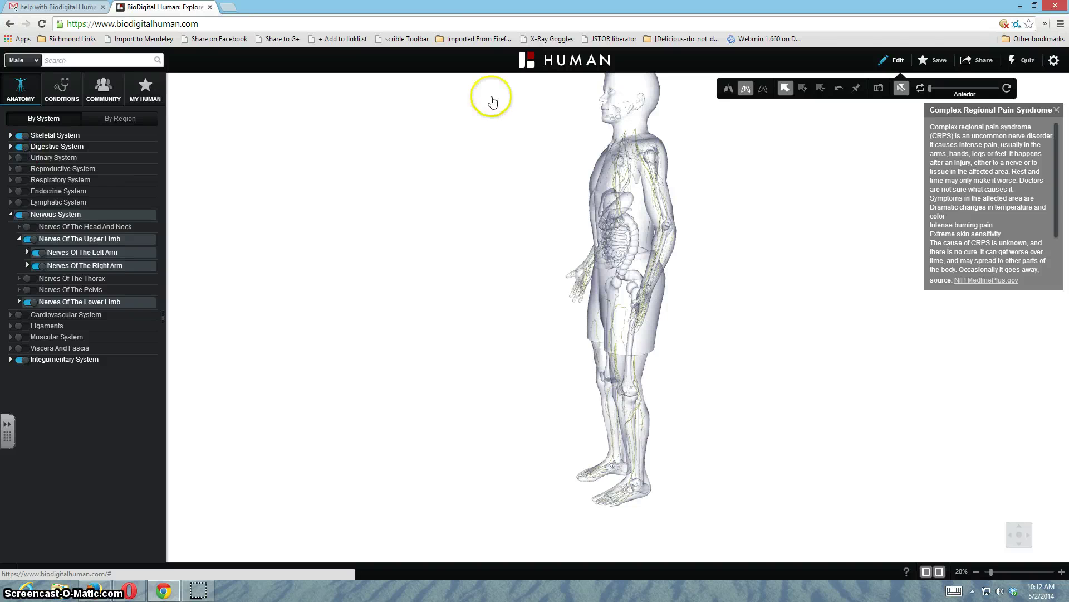
pyautogui.click(728, 88)
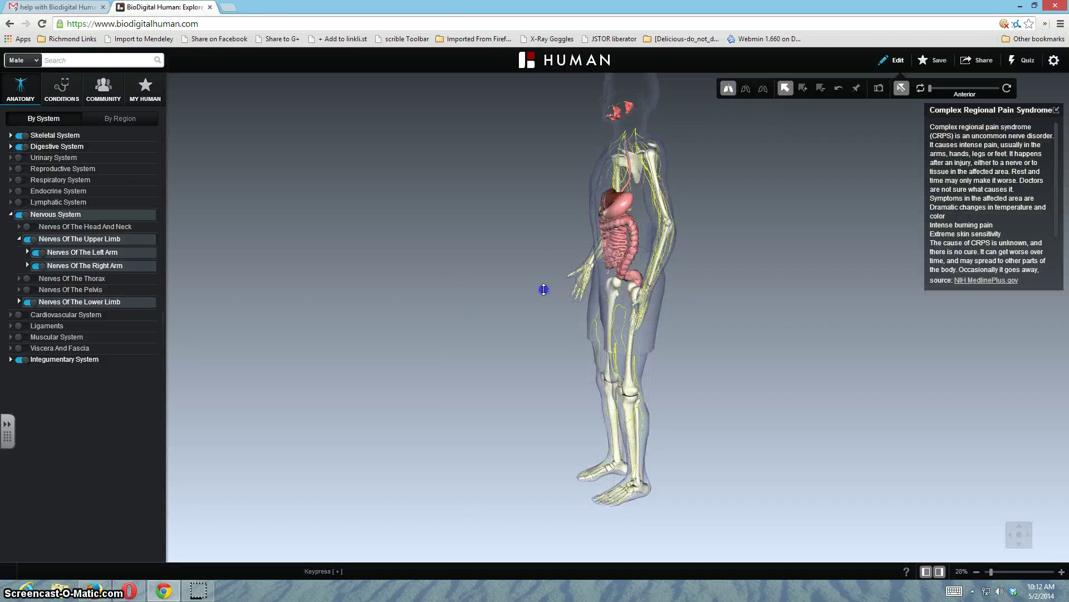
pyautogui.click(19, 159)
pyautogui.click(20, 170)
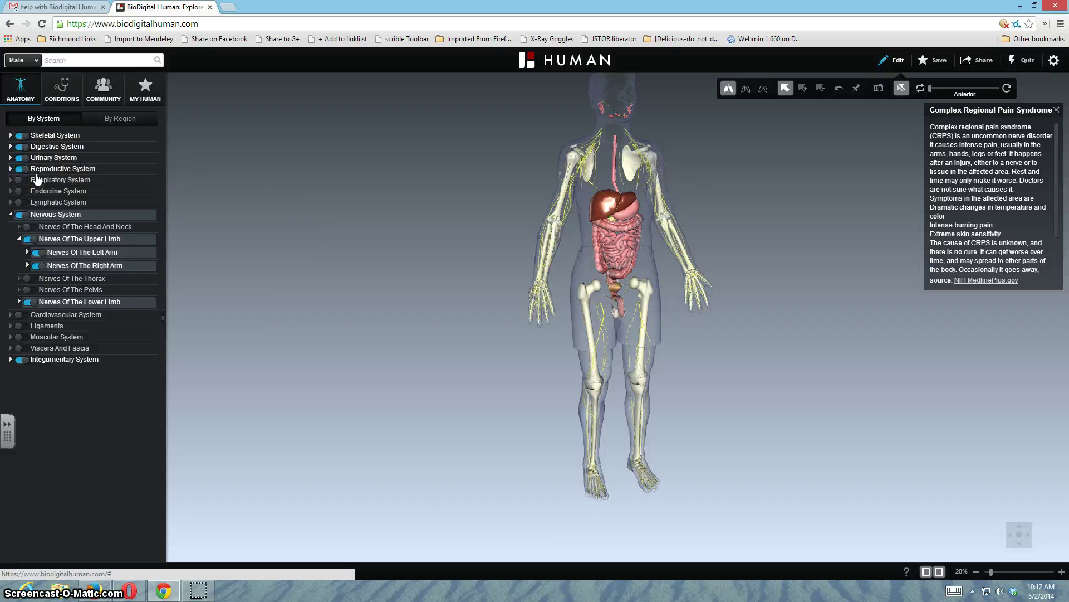
pyautogui.click(21, 180)
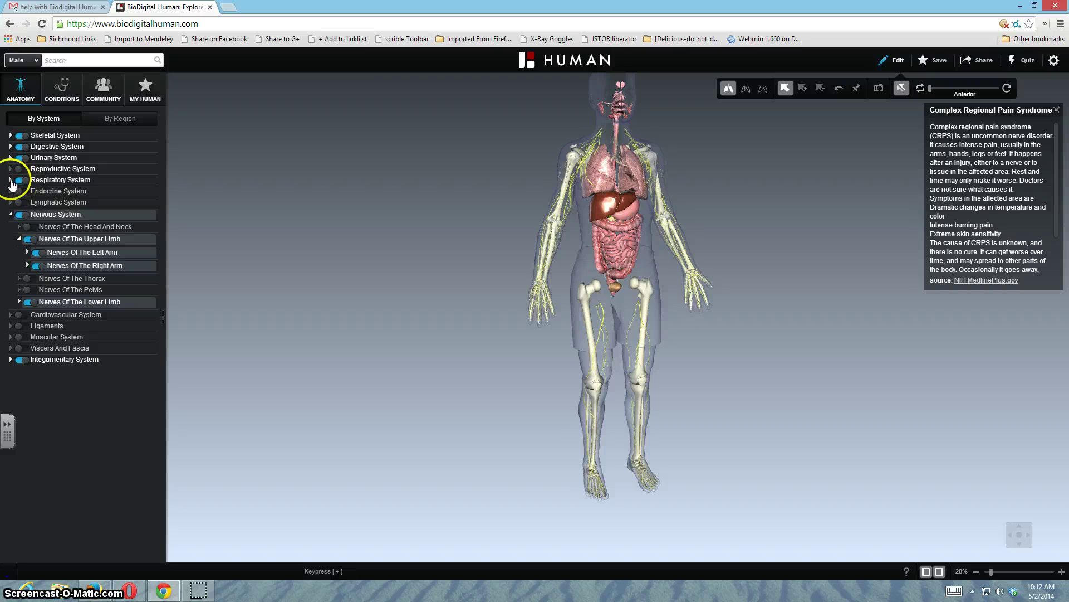
# Toggle the right lung off and on, and hide the sinuses, oral mucosa and Sphenoid Sinus
pyautogui.click(11, 179)
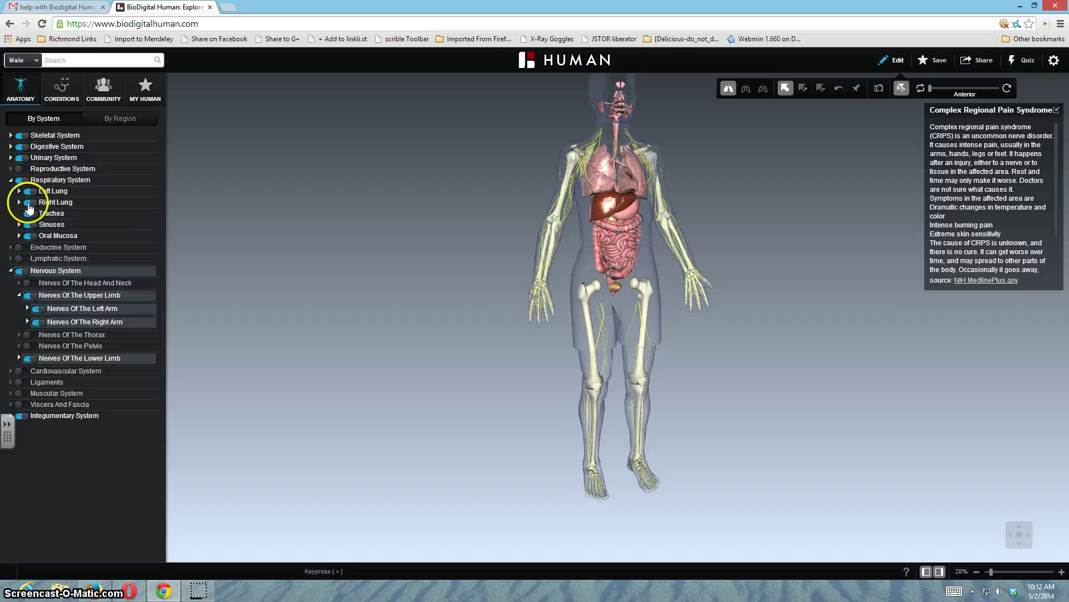
pyautogui.click(28, 203)
pyautogui.click(28, 203)
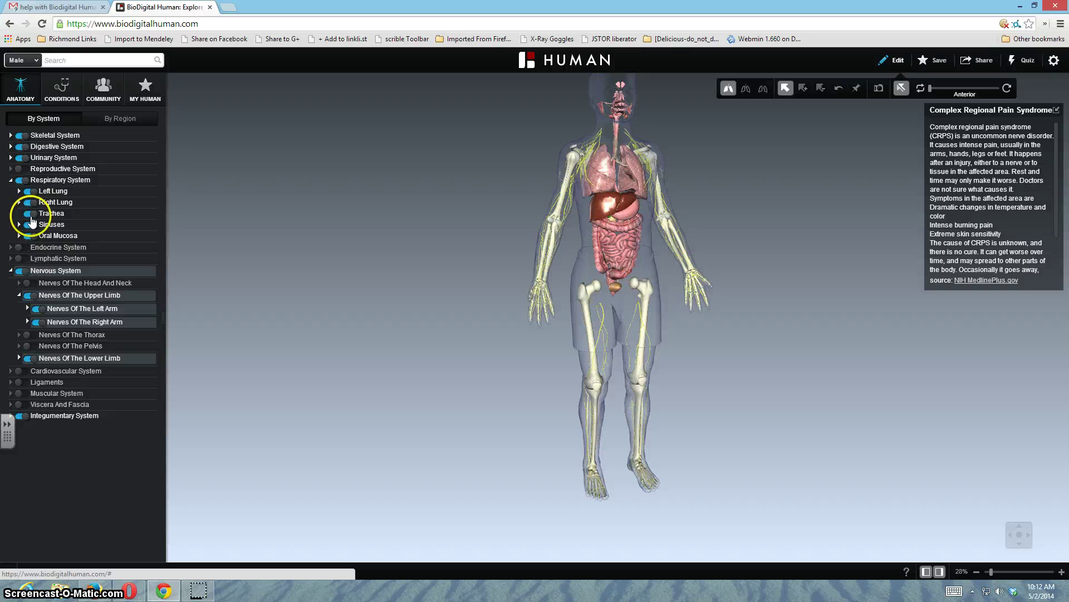
pyautogui.click(28, 225)
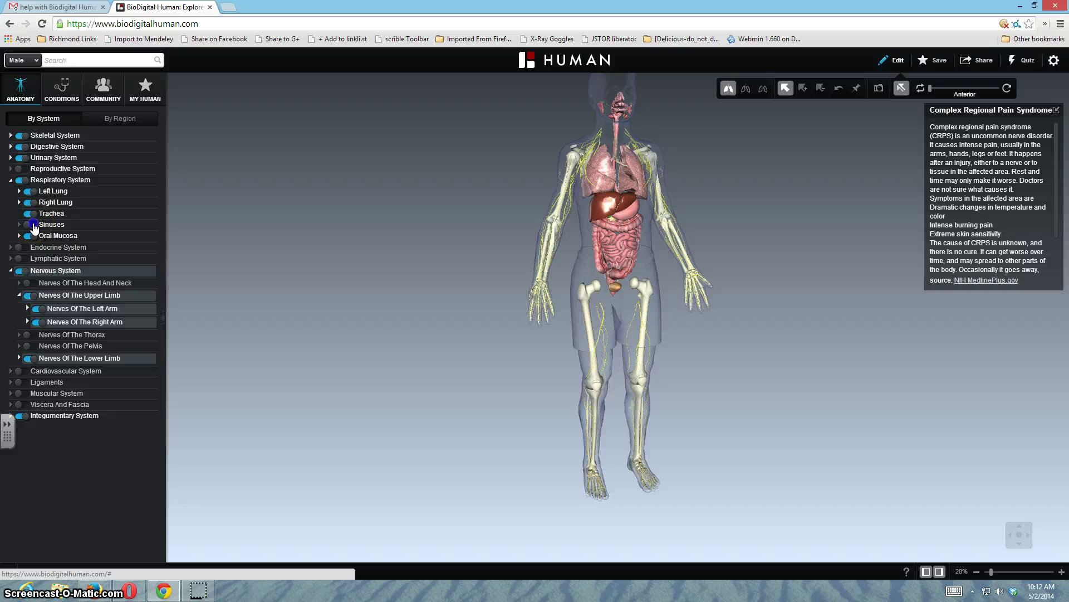
pyautogui.click(28, 236)
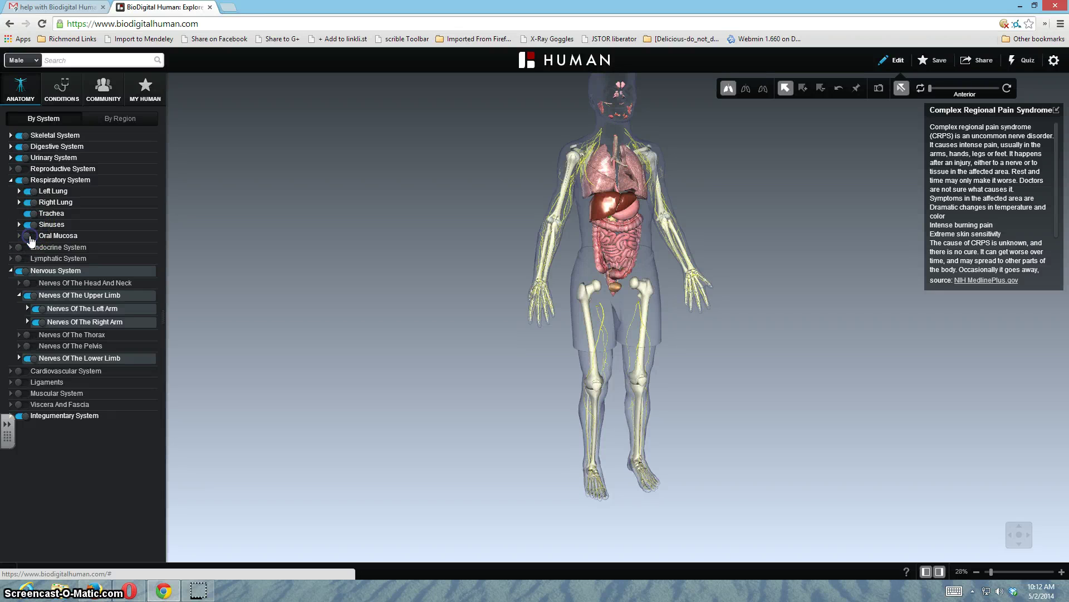
pyautogui.click(19, 225)
pyautogui.click(36, 236)
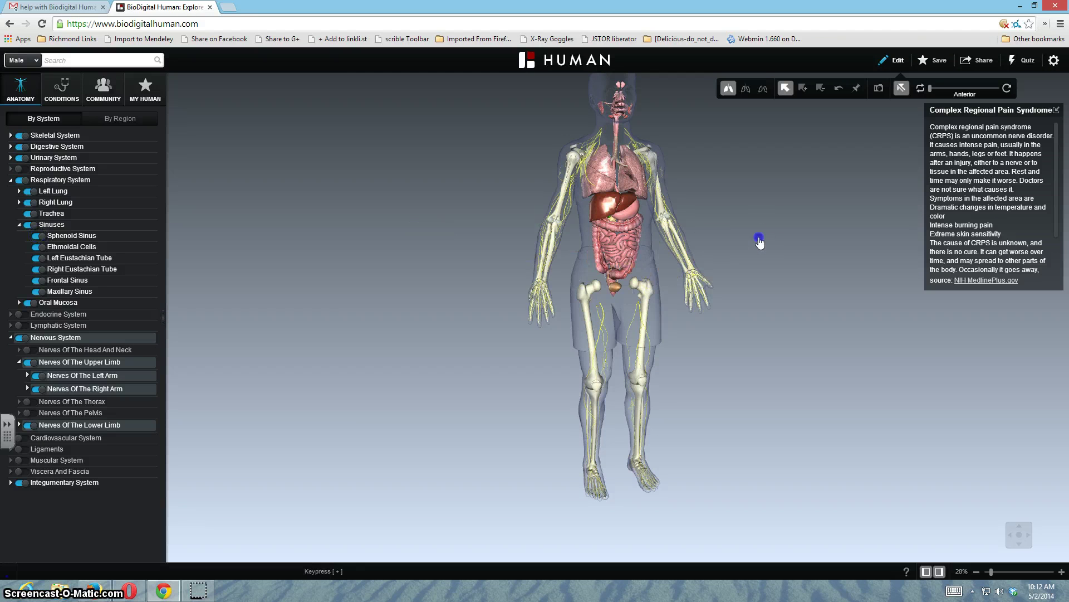
# Zoom and pan onto the chest, then bring up the By Region models list
pyautogui.press('+')
pyautogui.moveTo(689, 277); pyautogui.dragTo(694, 222)
pyautogui.doubleClick(581, 283)
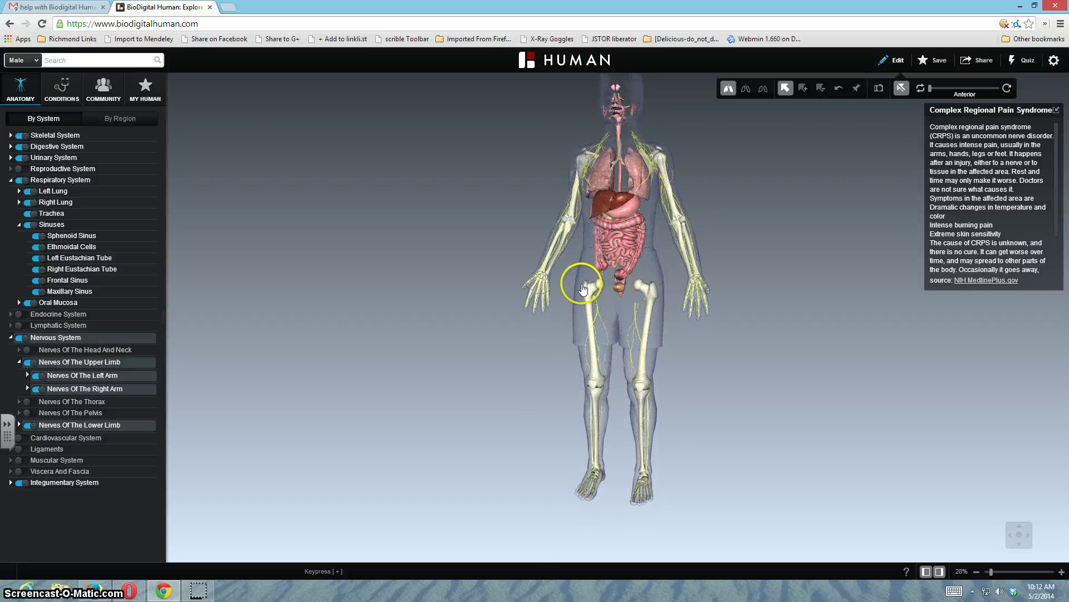
pyautogui.scroll(-5, 583, 289)
pyautogui.doubleClick(470, 143)
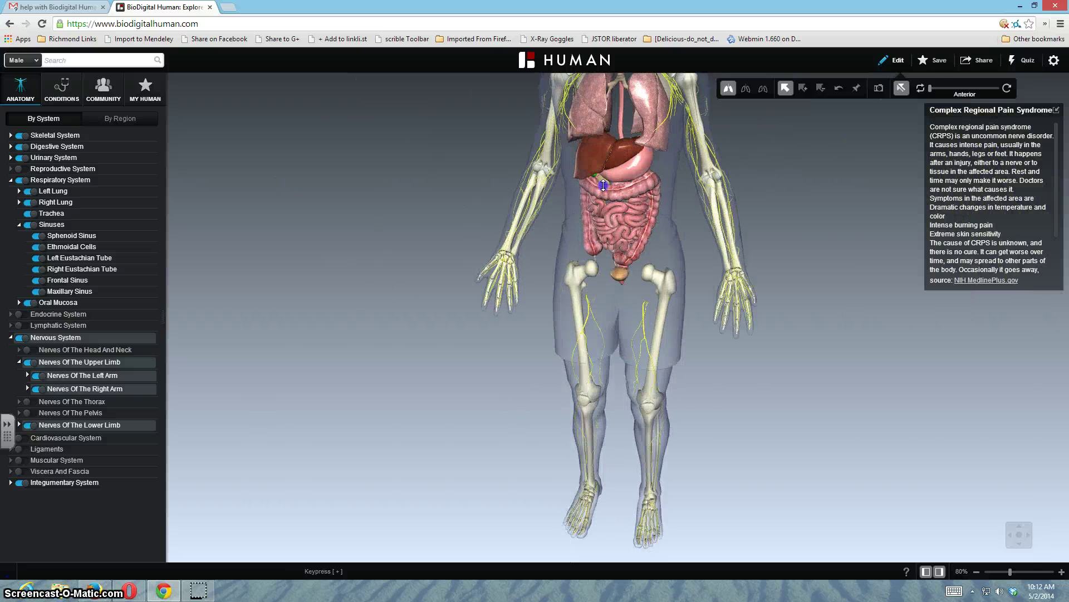
pyautogui.scroll(-3, 607, 213)
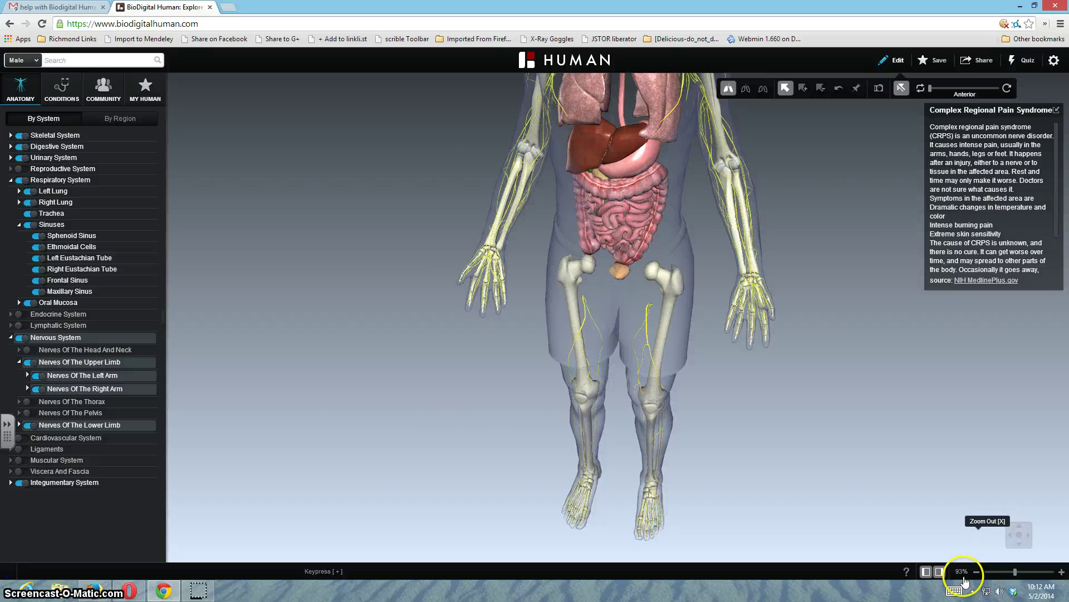
pyautogui.click(1021, 547)
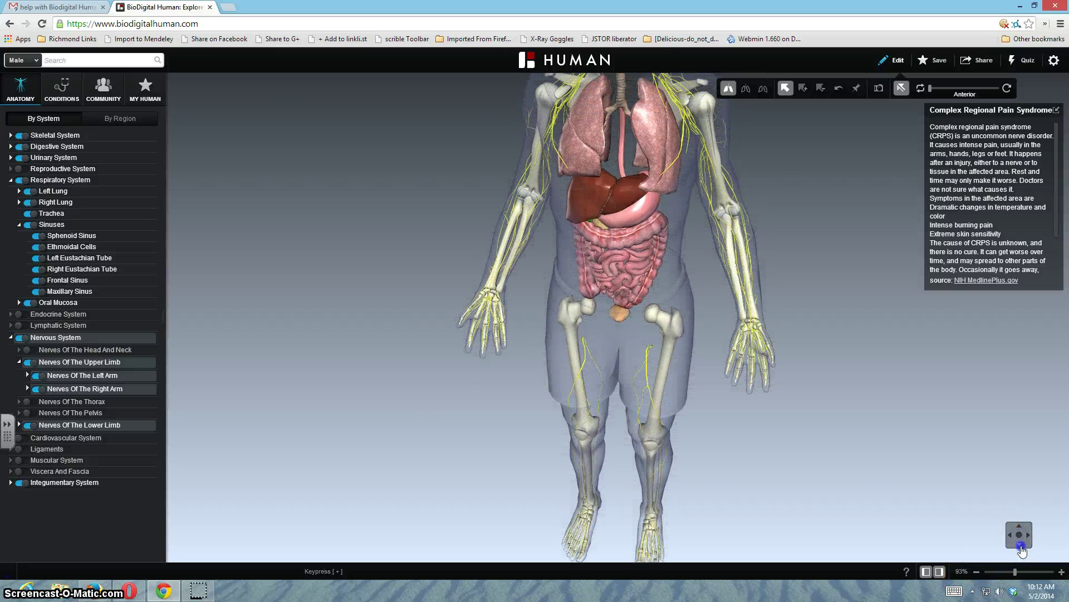
pyautogui.click(1020, 537)
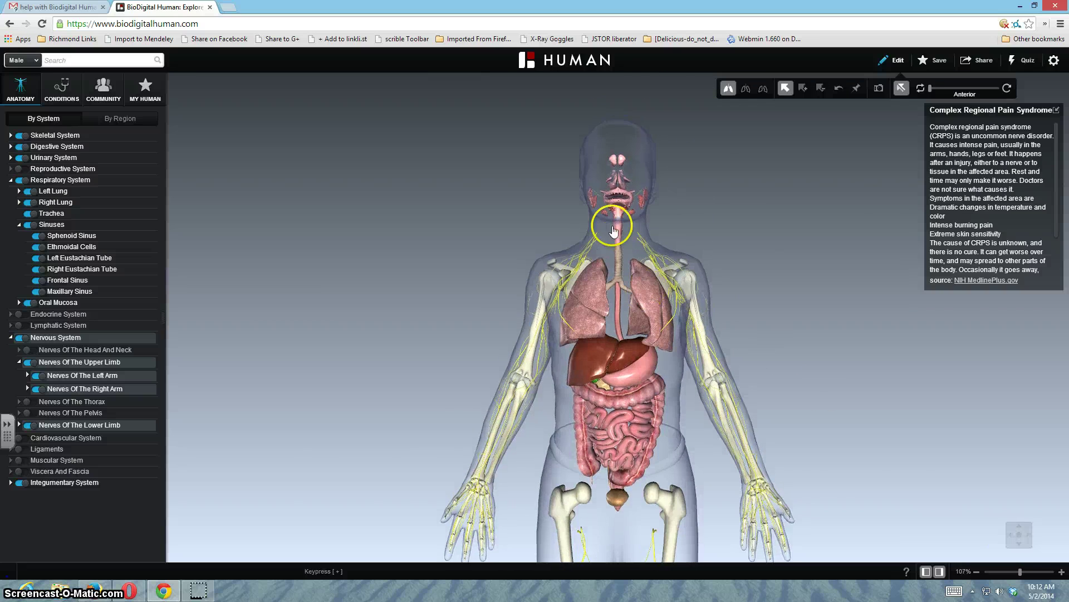
pyautogui.scroll(5, 617, 227)
pyautogui.scroll(-3, 617, 227)
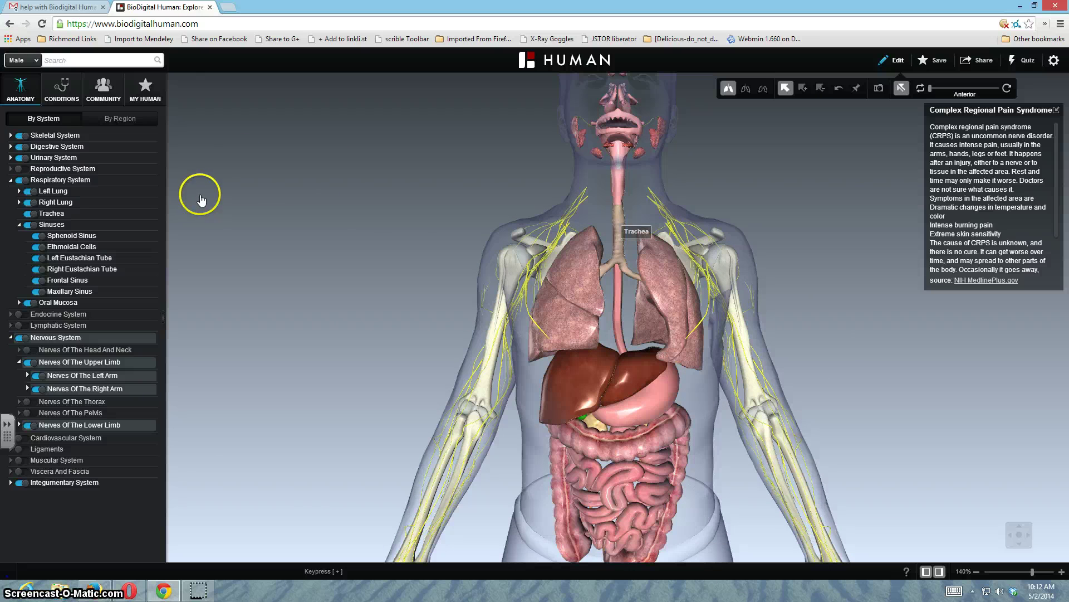
pyautogui.click(105, 120)
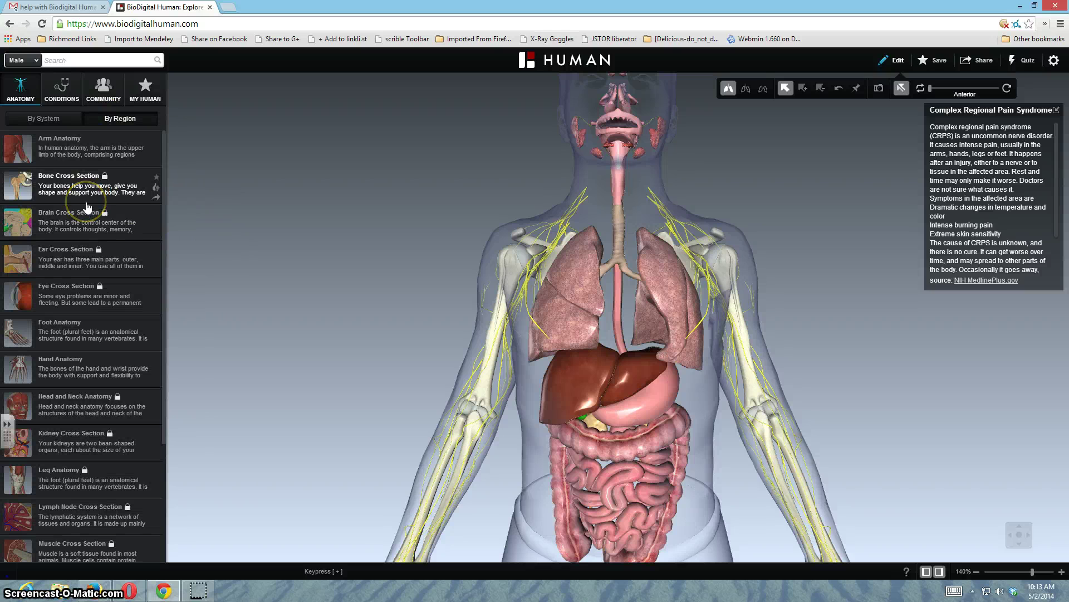
# Try the premium Arm Anatomy and Ear Cross Section models, then load Foot Anatomy instead
pyautogui.click(27, 156)
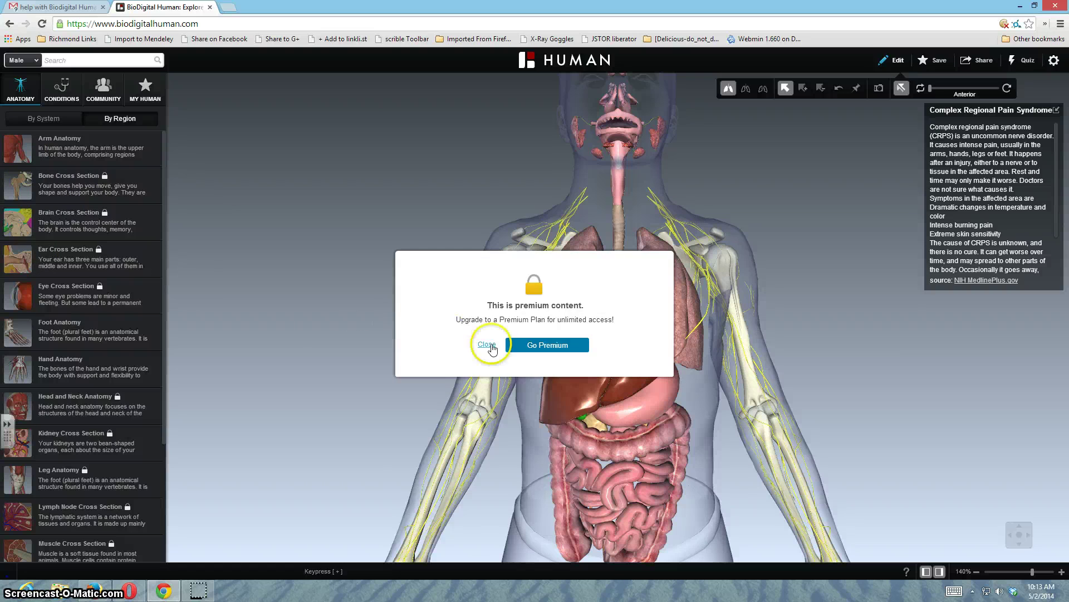
pyautogui.click(490, 343)
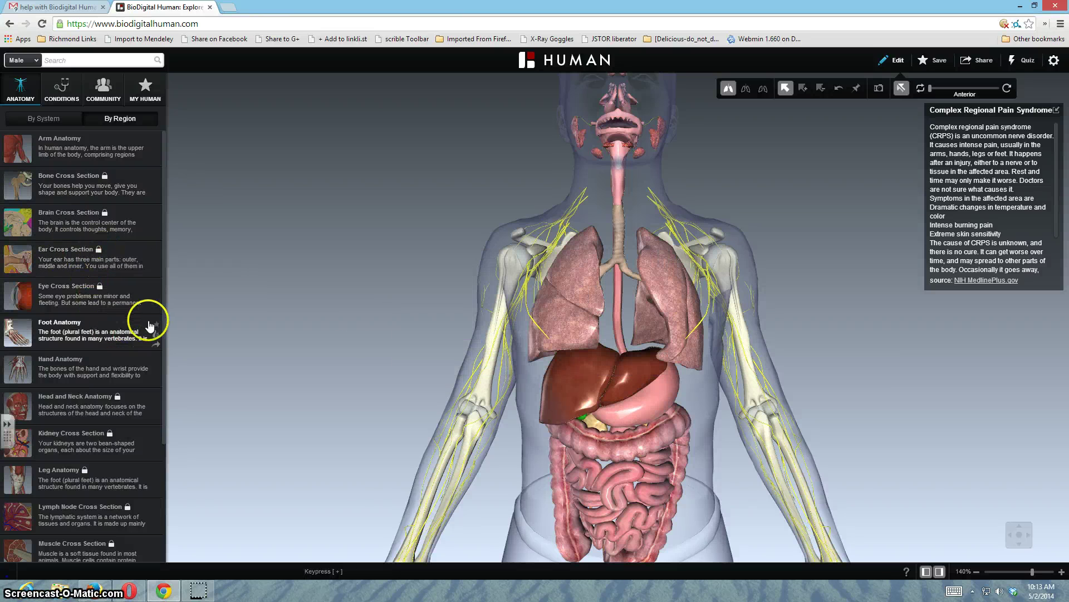
pyautogui.click(99, 258)
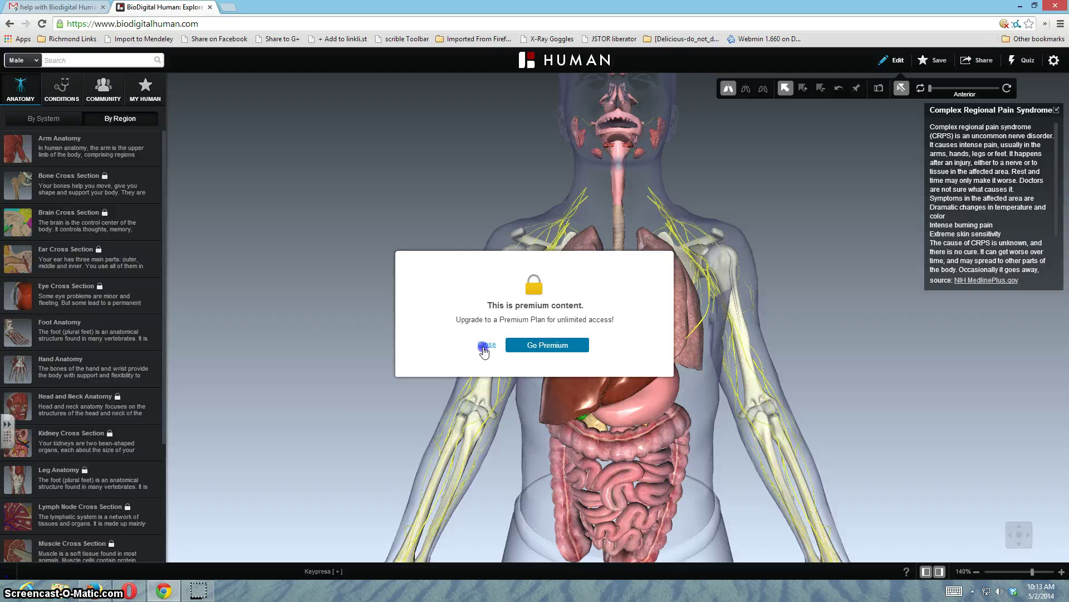
pyautogui.click(484, 347)
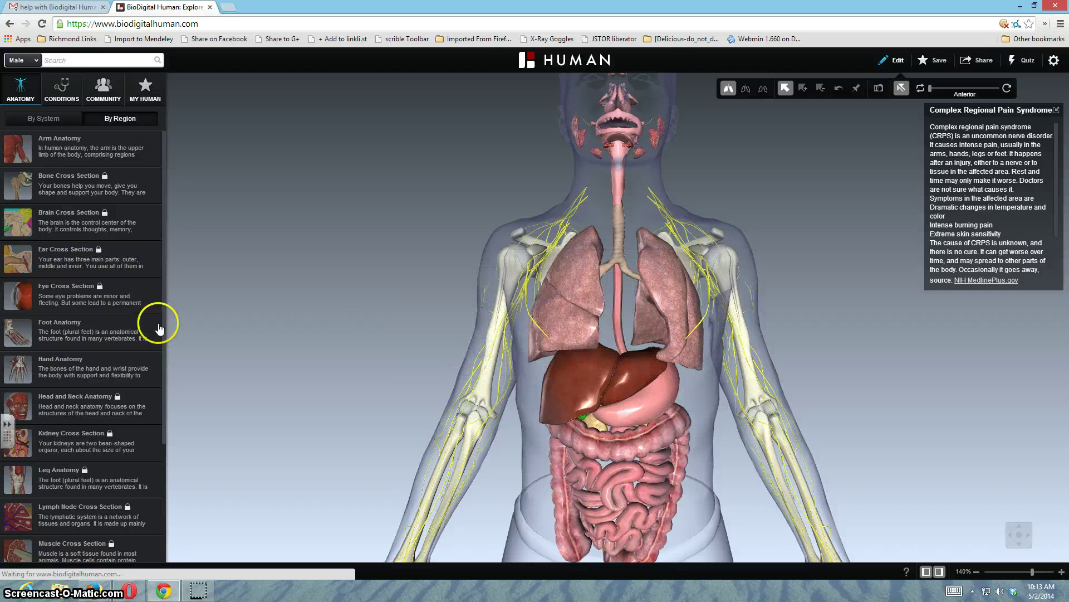
pyautogui.click(42, 327)
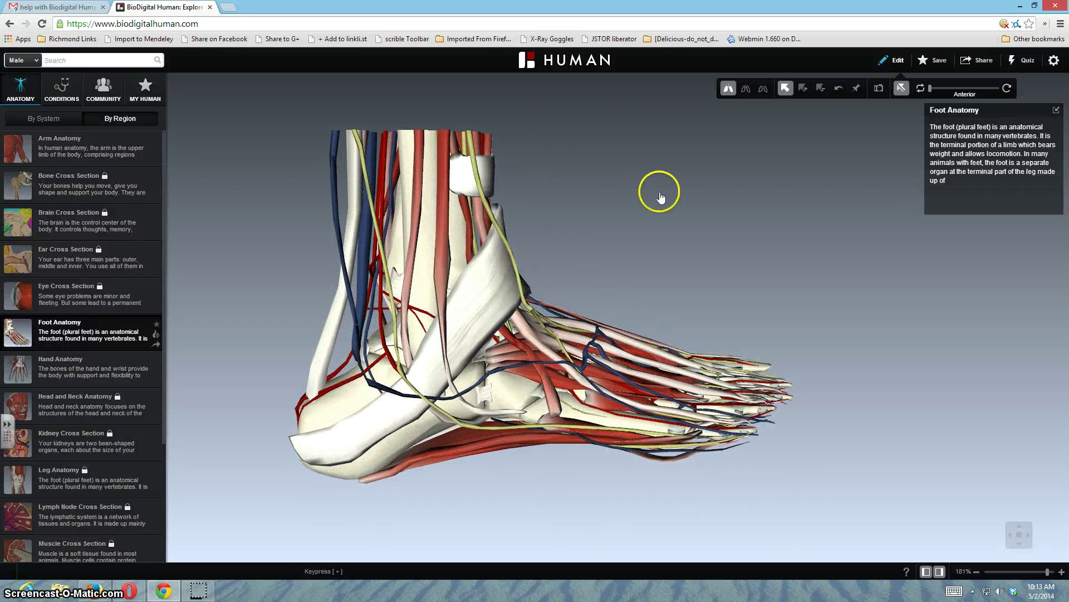
# Cut into the solid foot model with the cross-section plane, viewed from the front
pyautogui.click(747, 90)
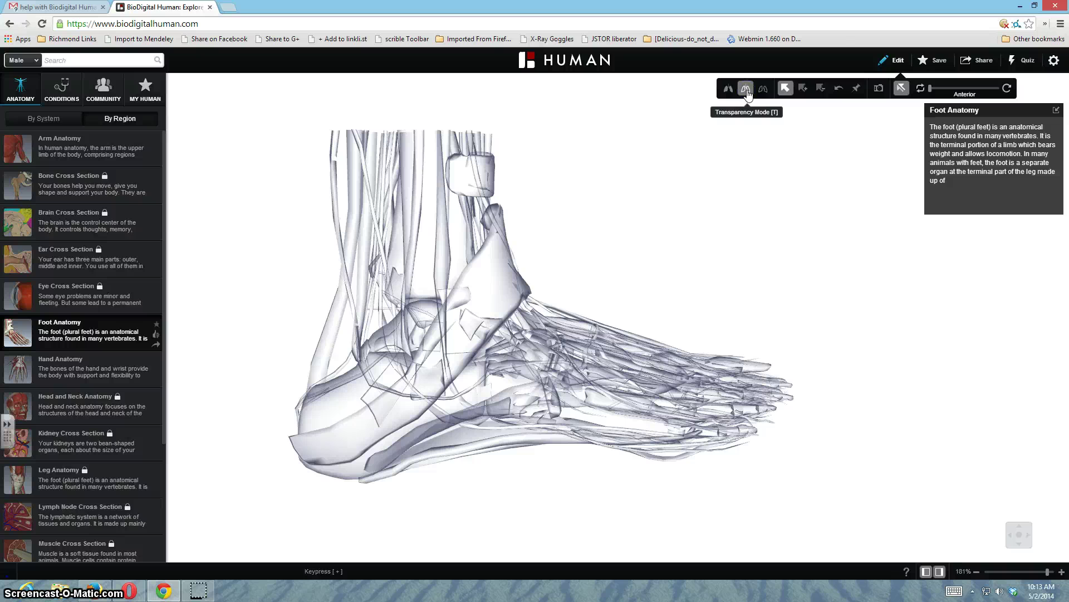
pyautogui.click(772, 90)
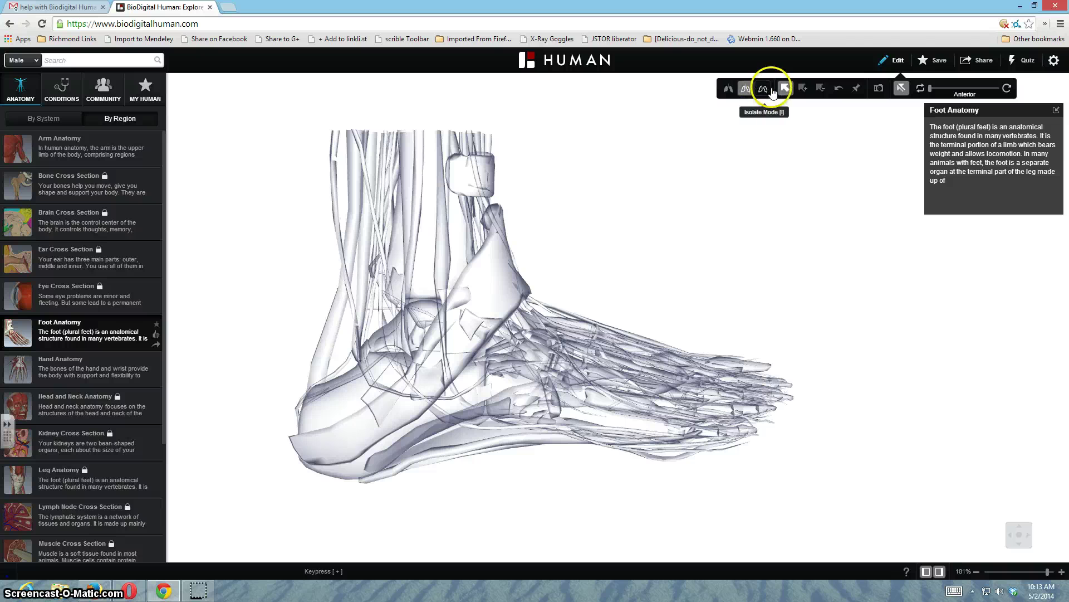
pyautogui.click(728, 88)
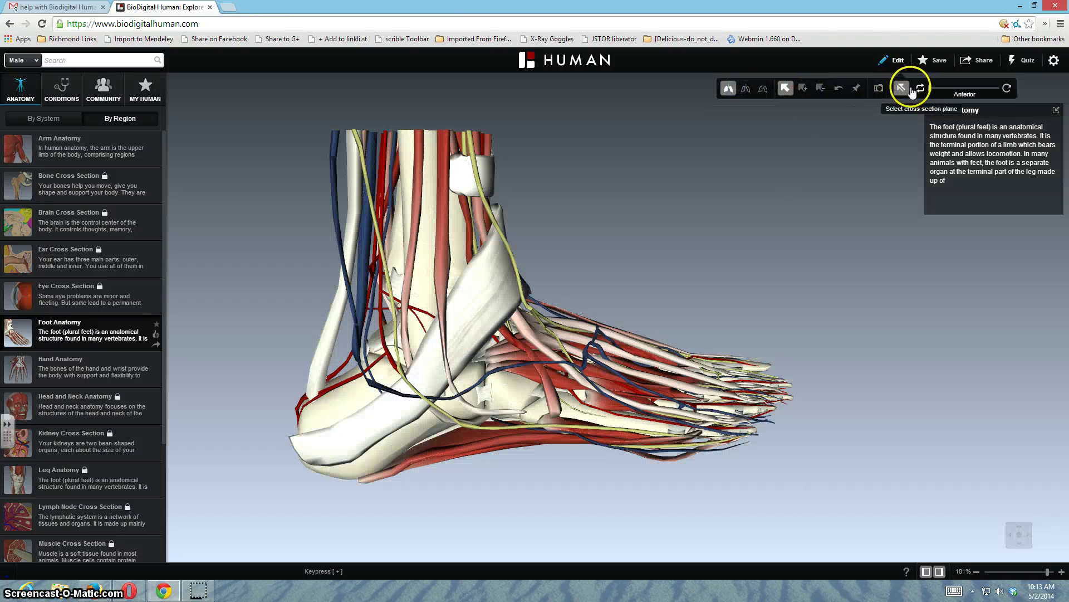
pyautogui.moveTo(929, 89); pyautogui.dragTo(960, 91)
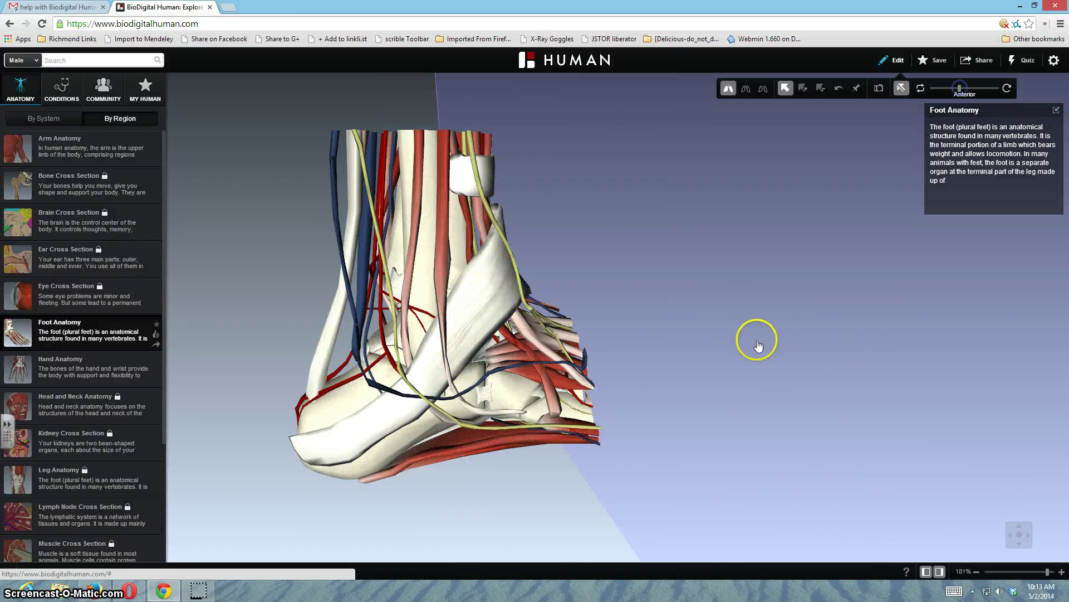
pyautogui.moveTo(633, 387); pyautogui.dragTo(455, 301)
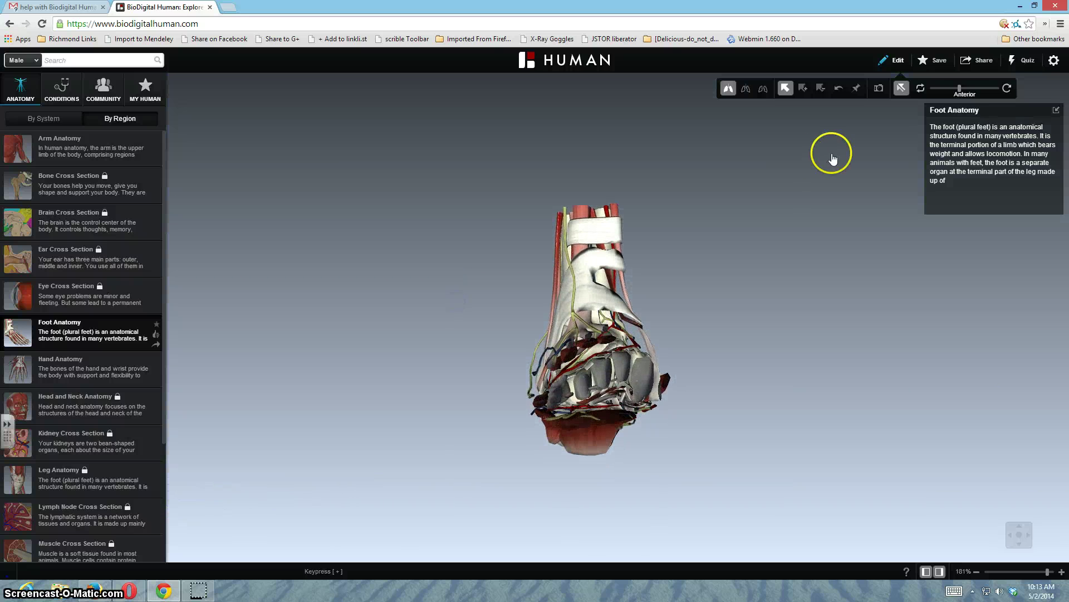
pyautogui.moveTo(959, 89)
pyautogui.mouseDown()
pyautogui.moveTo(969, 89)
pyautogui.moveTo(947, 91)
pyautogui.moveTo(955, 95)
pyautogui.mouseUp()
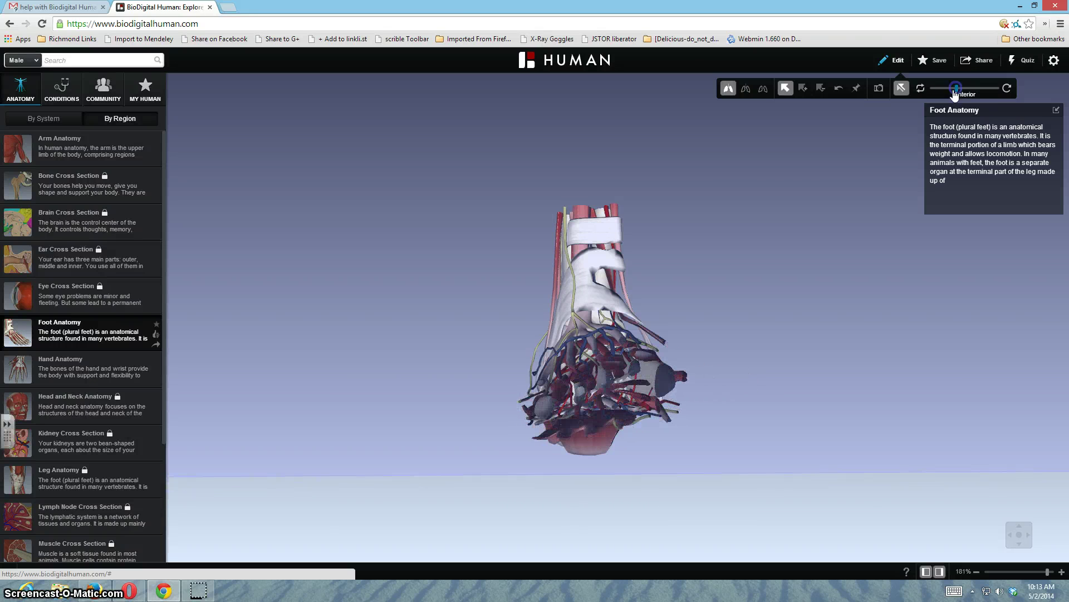
# Save a snapshot image of the sliced foot, close it, and show conditions by body location
pyautogui.click(880, 89)
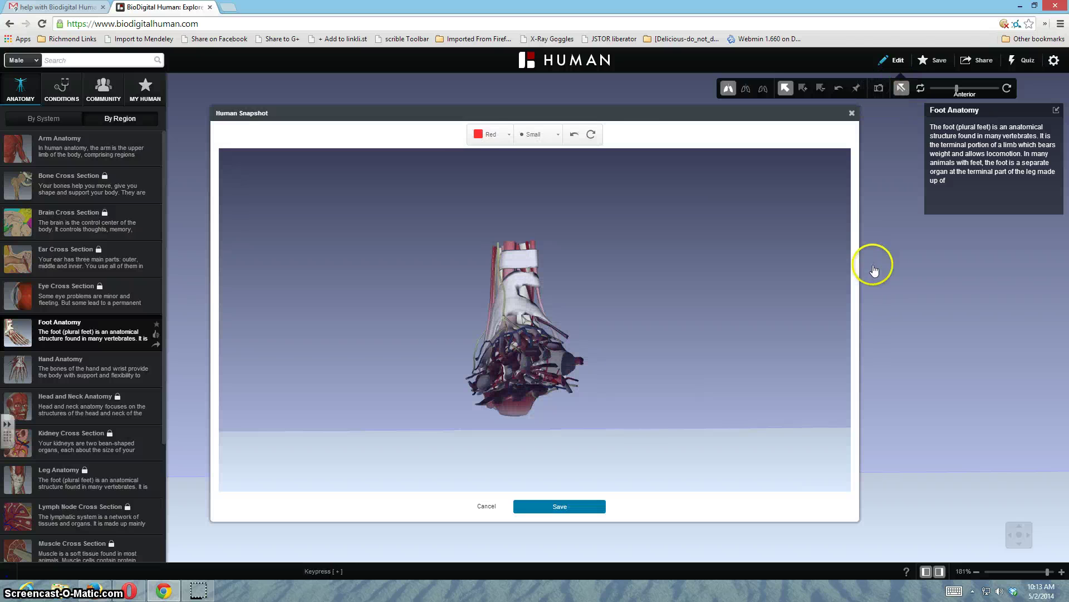
pyautogui.click(561, 506)
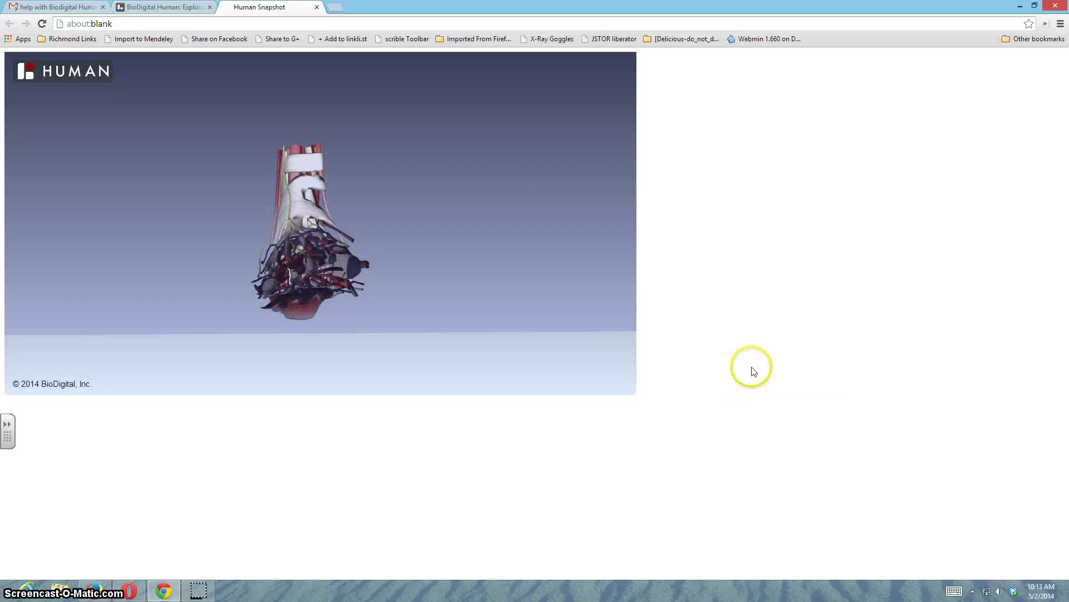
pyautogui.click(317, 8)
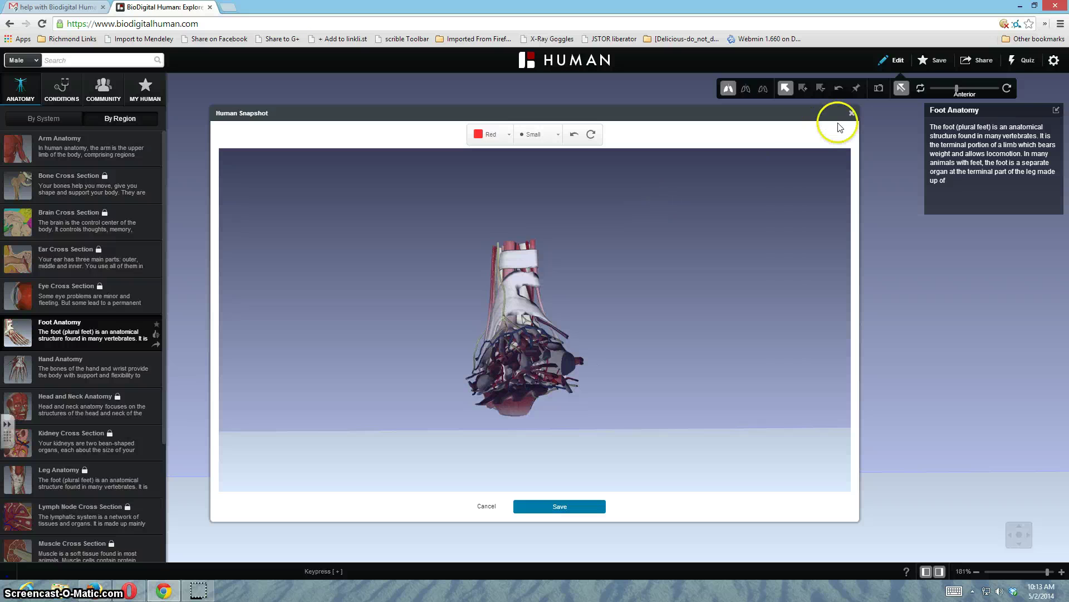
pyautogui.click(852, 113)
pyautogui.click(64, 92)
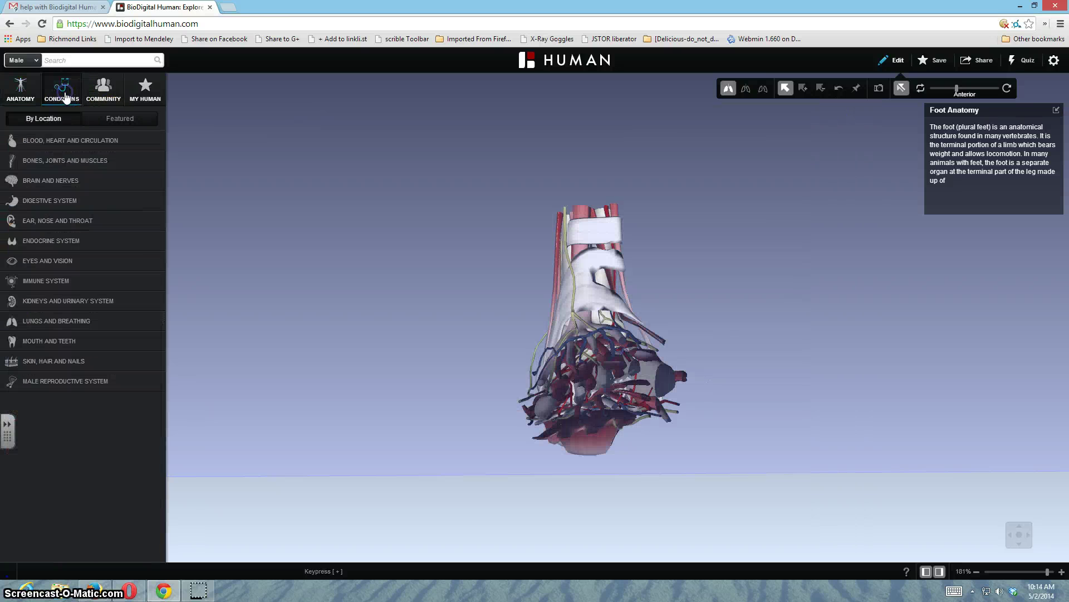
# Load Anemia from Blood, Heart and Circulation conditions and scroll through its description
pyautogui.click(42, 145)
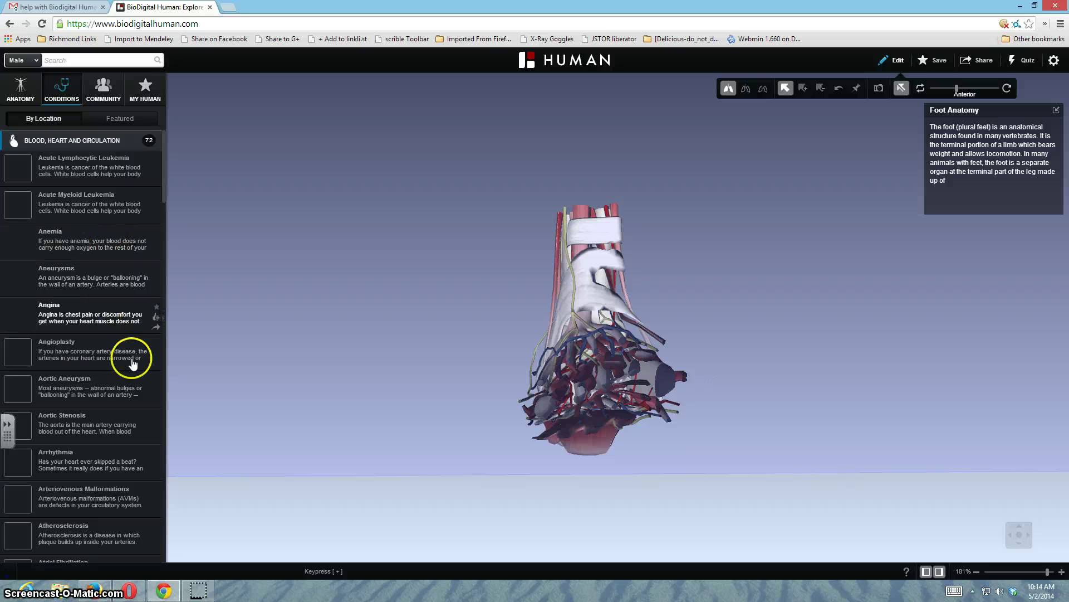
pyautogui.click(74, 239)
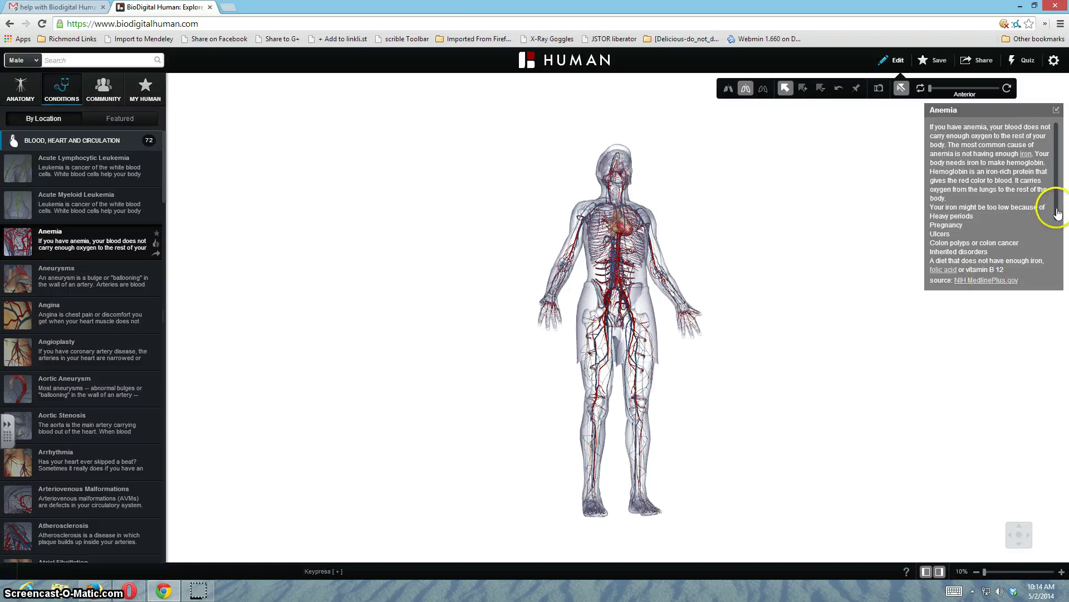
pyautogui.moveTo(1056, 225); pyautogui.dragTo(1055, 267)
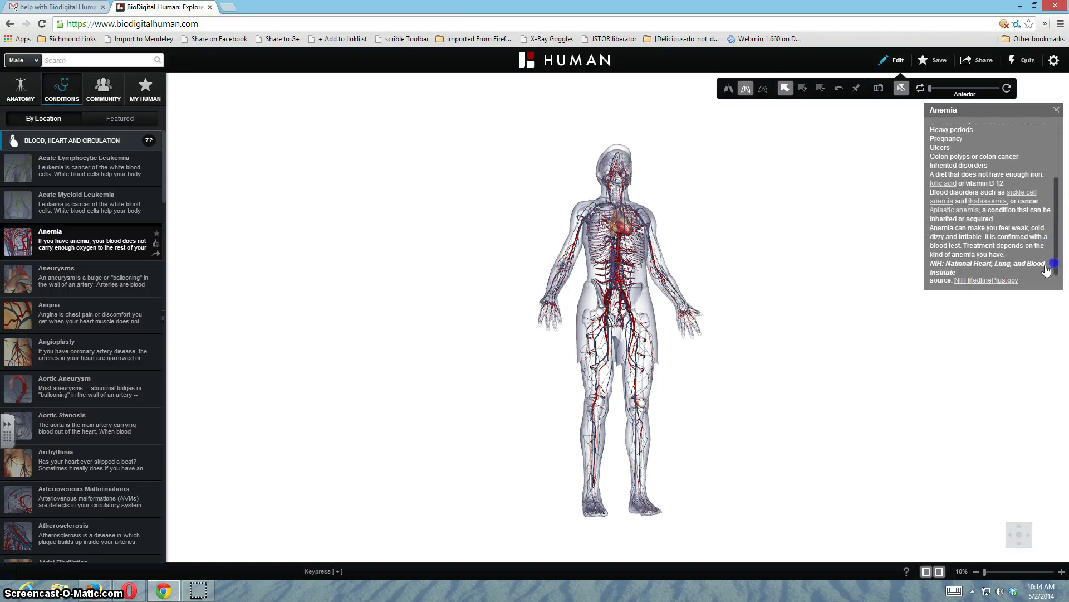
# Load the MBJ- Muscles, Bones and Joints community model and open its Left Occipitalis and Frontalis pins
pyautogui.click(99, 91)
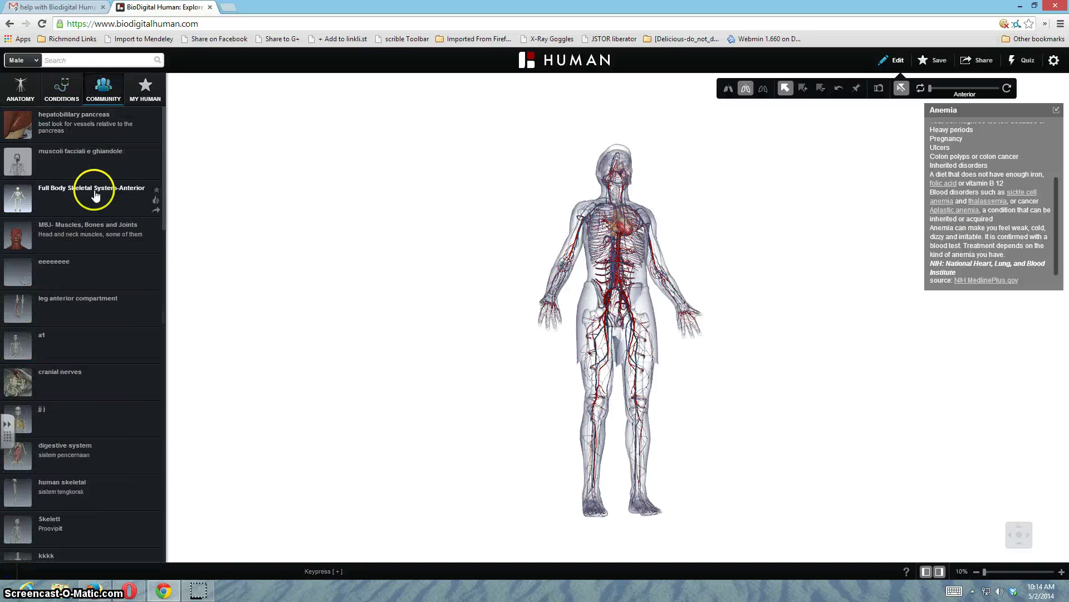
pyautogui.click(59, 236)
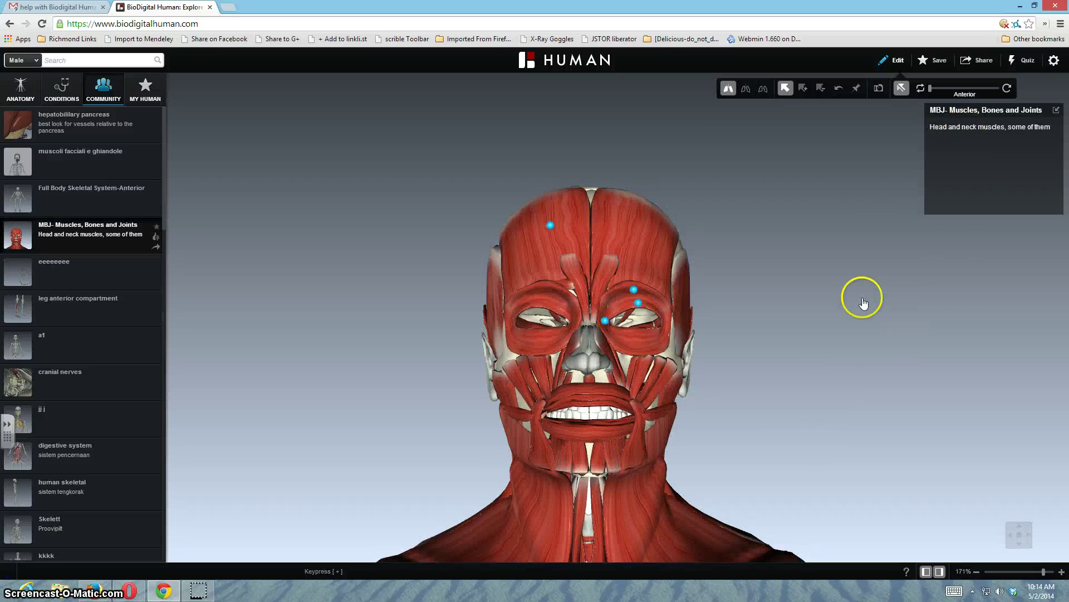
pyautogui.moveTo(864, 328); pyautogui.dragTo(649, 300)
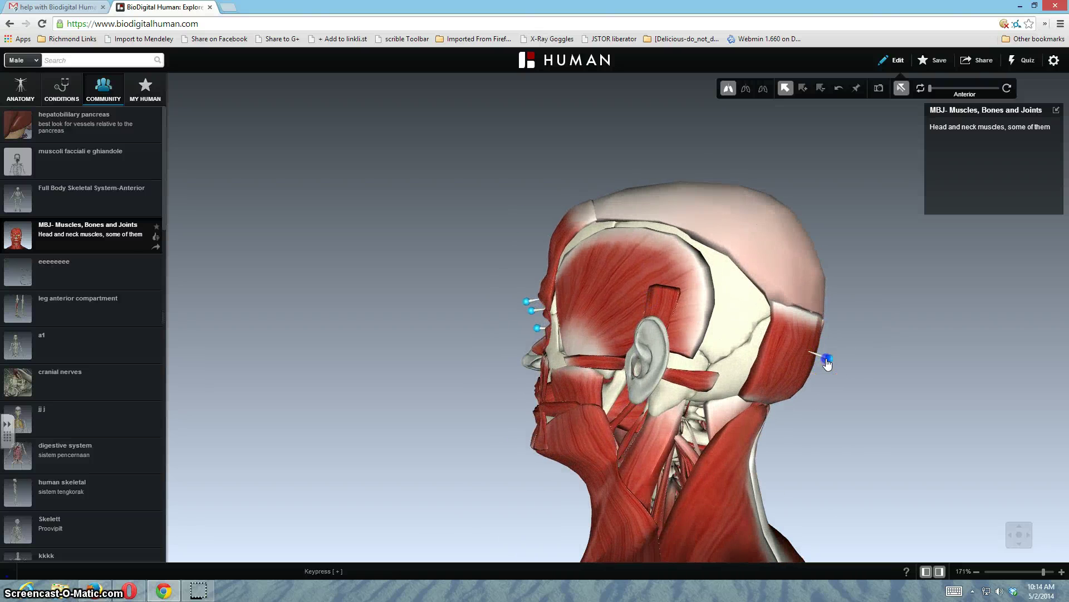
pyautogui.moveTo(807, 358); pyautogui.dragTo(720, 364)
pyautogui.click(637, 350)
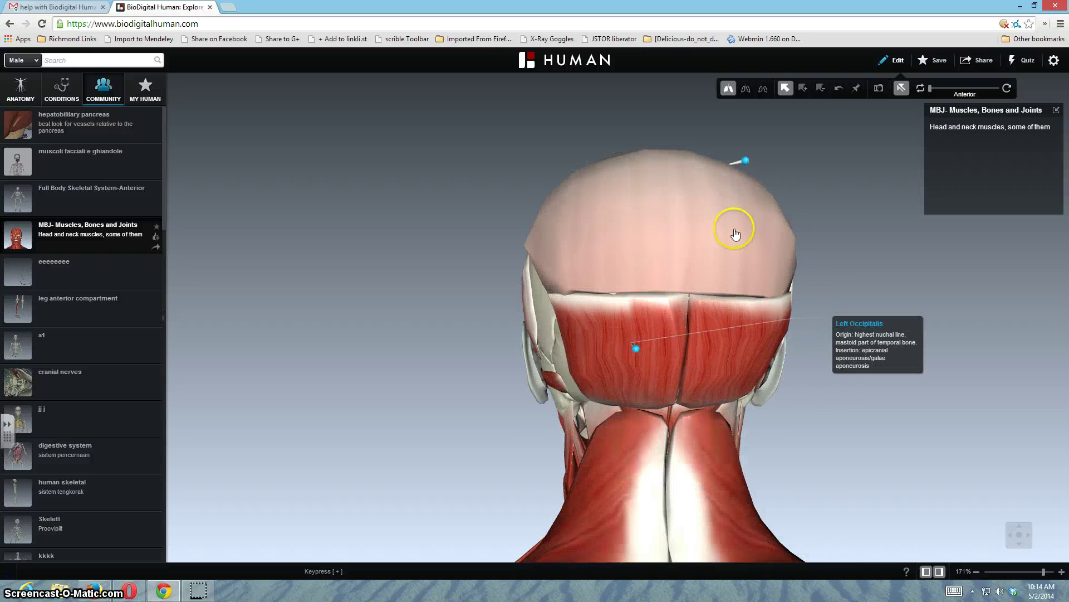
pyautogui.moveTo(789, 258); pyautogui.dragTo(553, 246)
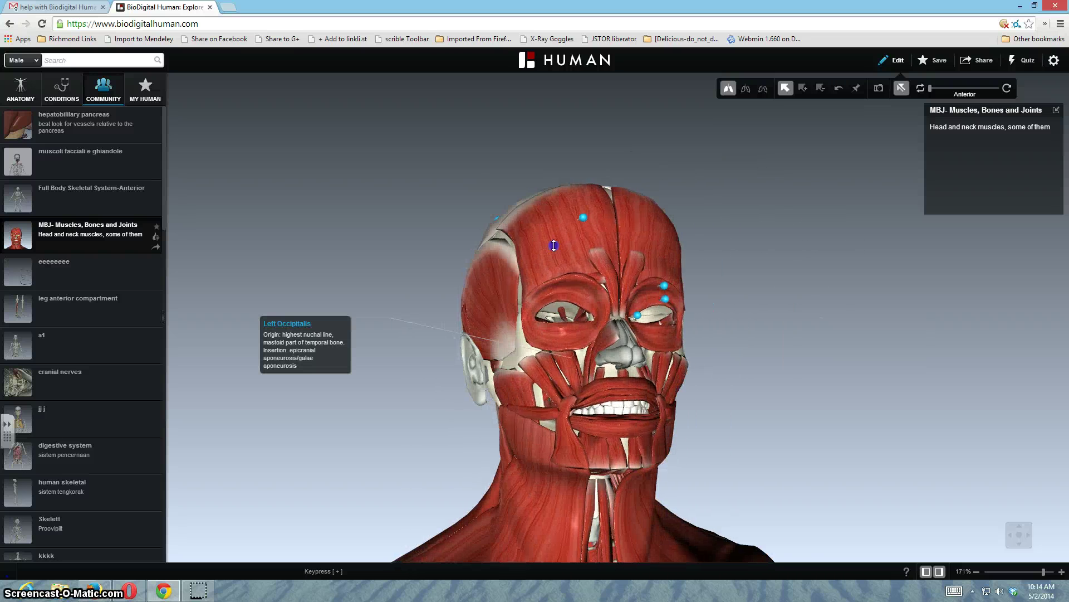
pyautogui.click(583, 217)
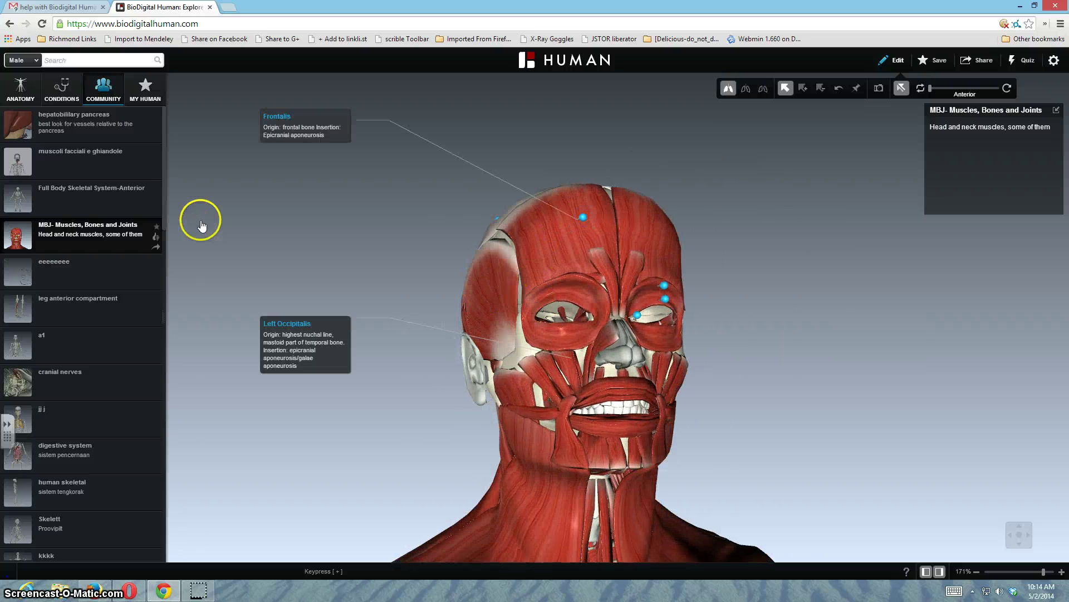
pyautogui.click(204, 199)
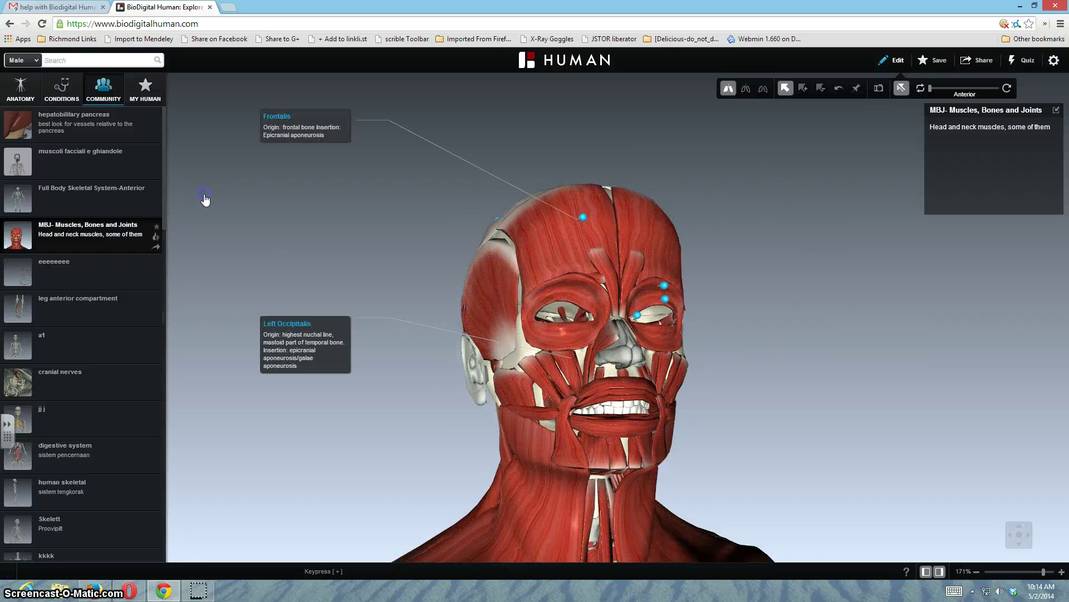
# Load the saved Digestive System model from My Human on the female body
pyautogui.click(145, 87)
pyautogui.click(44, 113)
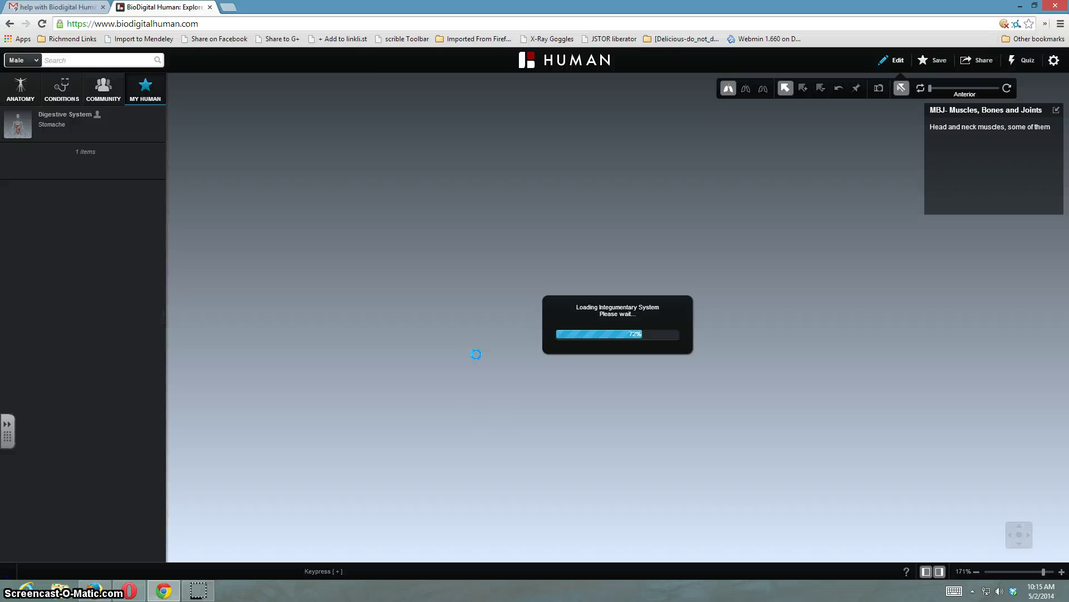
pyautogui.click(323, 523)
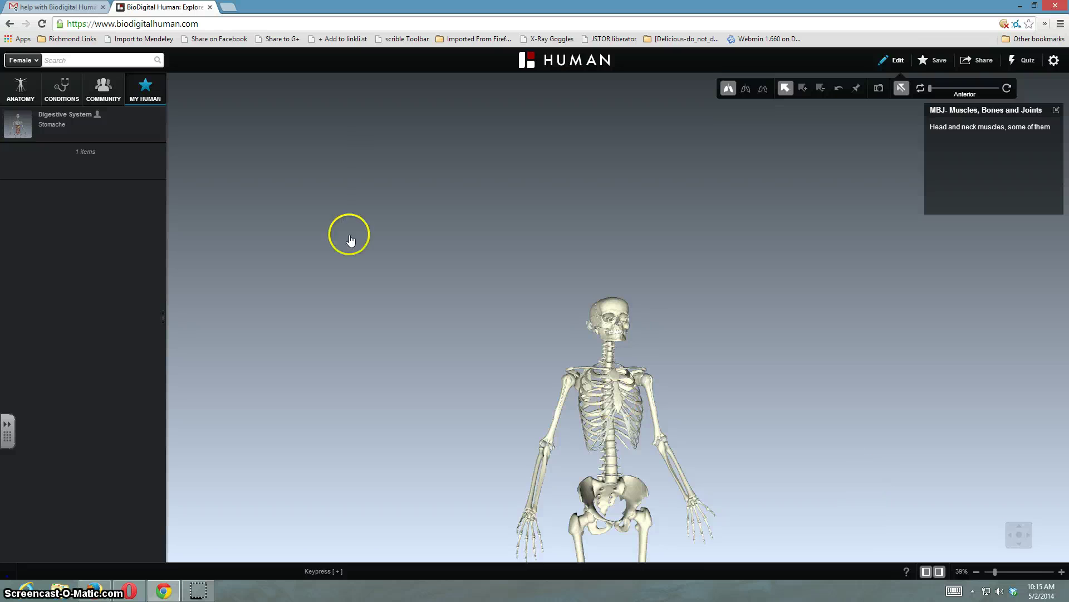
pyautogui.click(57, 129)
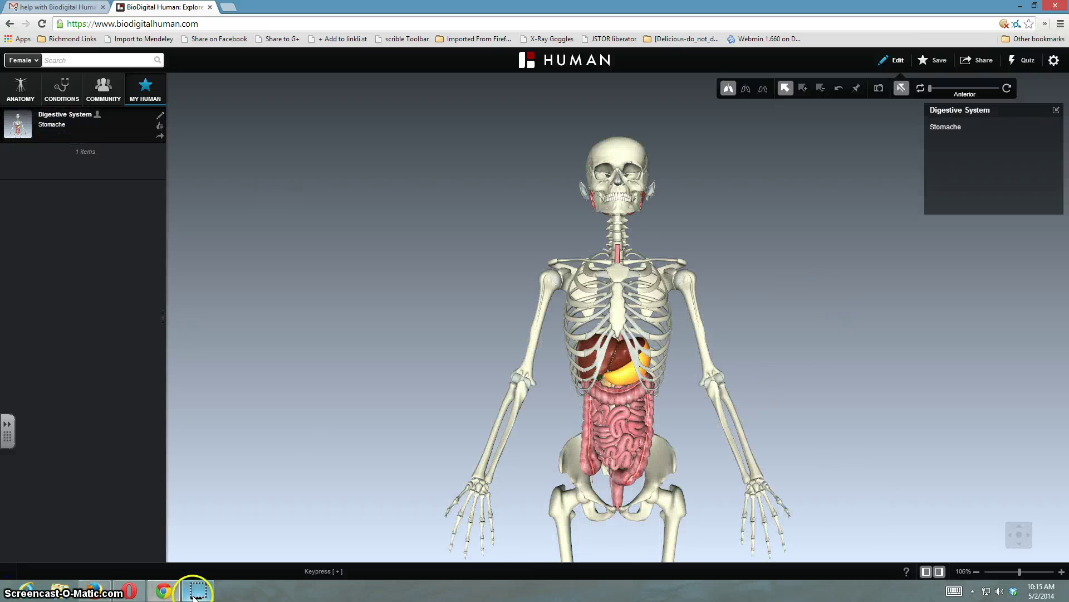
# Select the liver, stomach, jejunum and ileum in the viewport to identify them
pyautogui.click(622, 360)
pyautogui.click(627, 382)
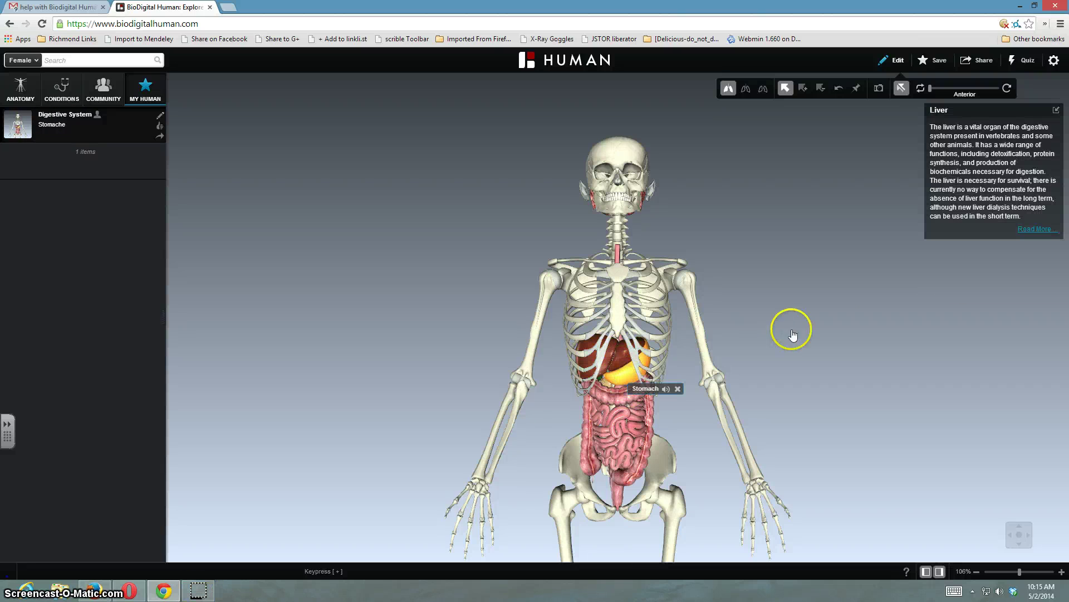
pyautogui.click(624, 440)
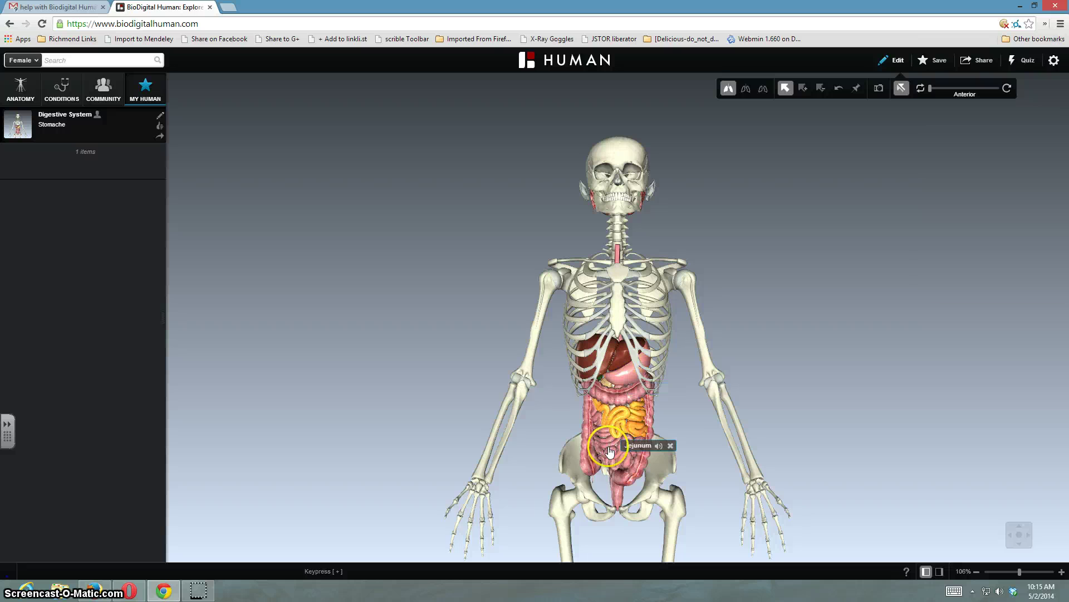
pyautogui.click(610, 452)
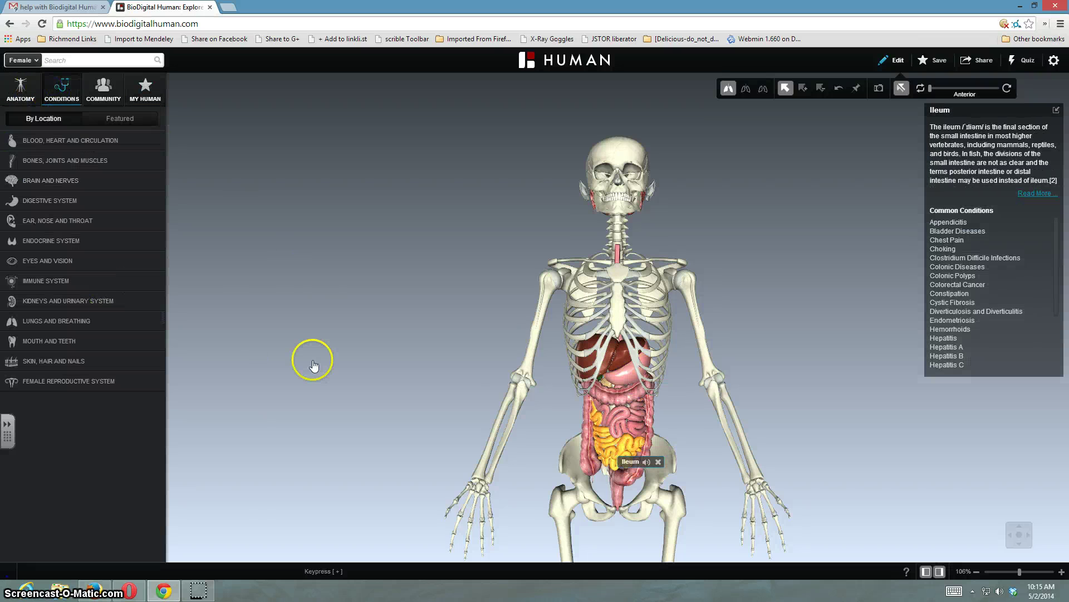
# Load the Arthritis - Knee condition model, turn it forward, and slice it with a cross-section
pyautogui.click(70, 341)
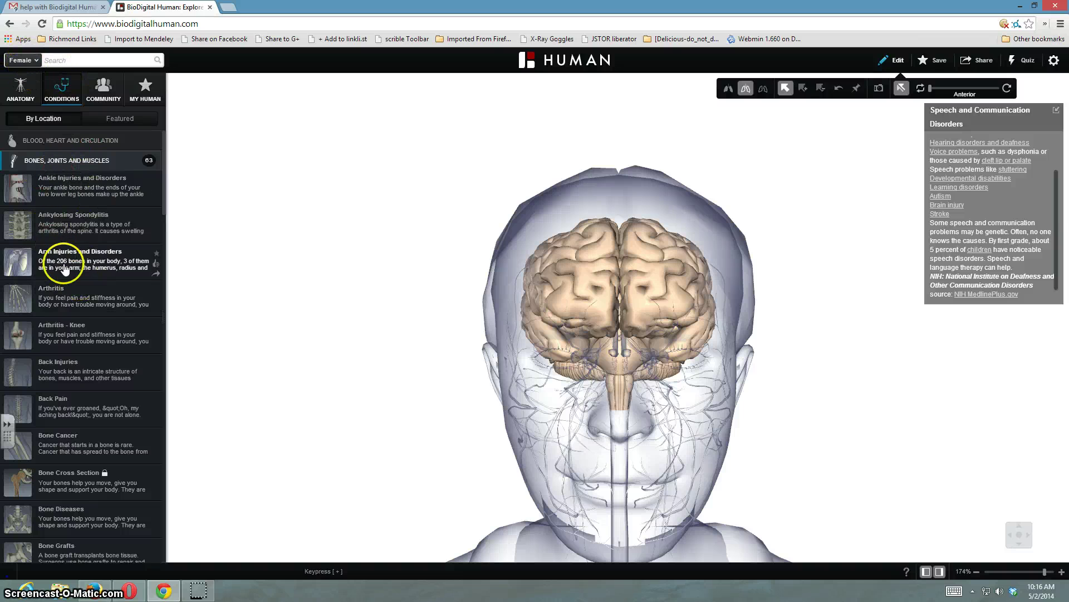
pyautogui.click(83, 334)
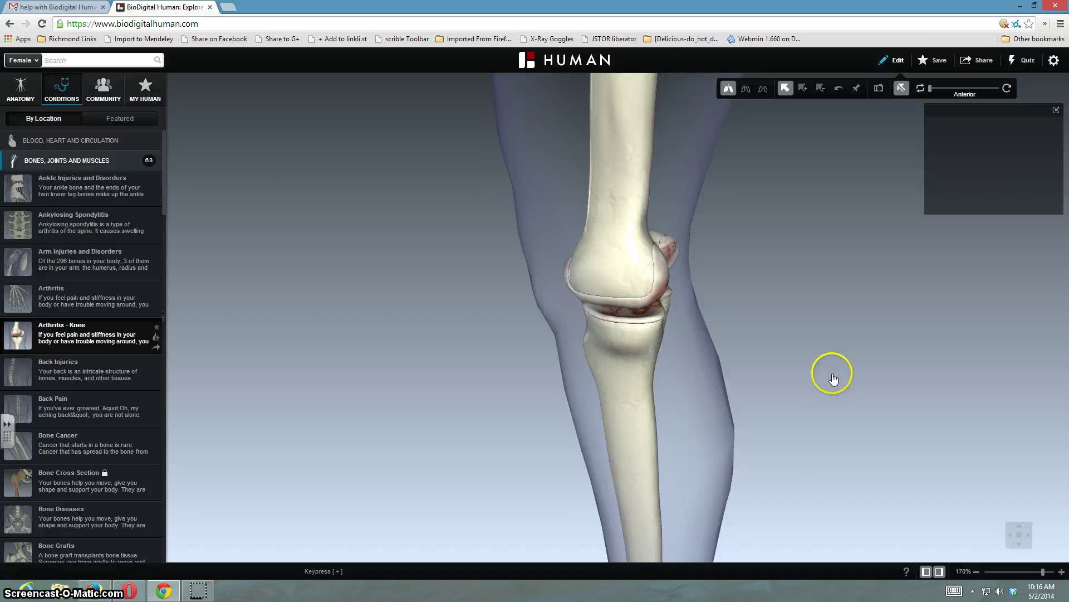
pyautogui.moveTo(834, 379); pyautogui.dragTo(515, 335)
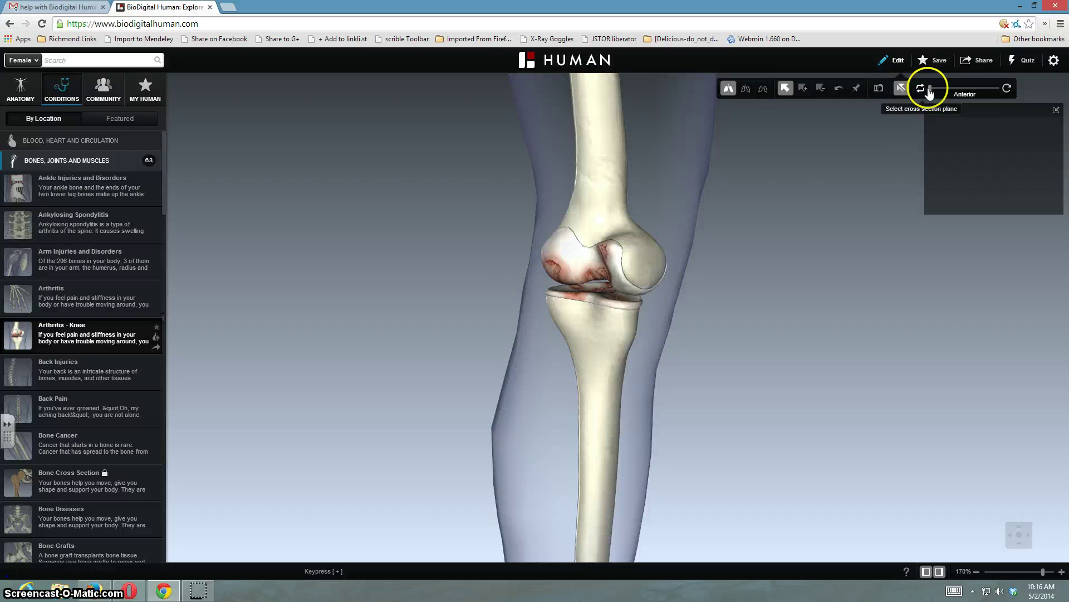
pyautogui.moveTo(927, 89); pyautogui.dragTo(963, 94)
pyautogui.moveTo(807, 425); pyautogui.dragTo(563, 405)
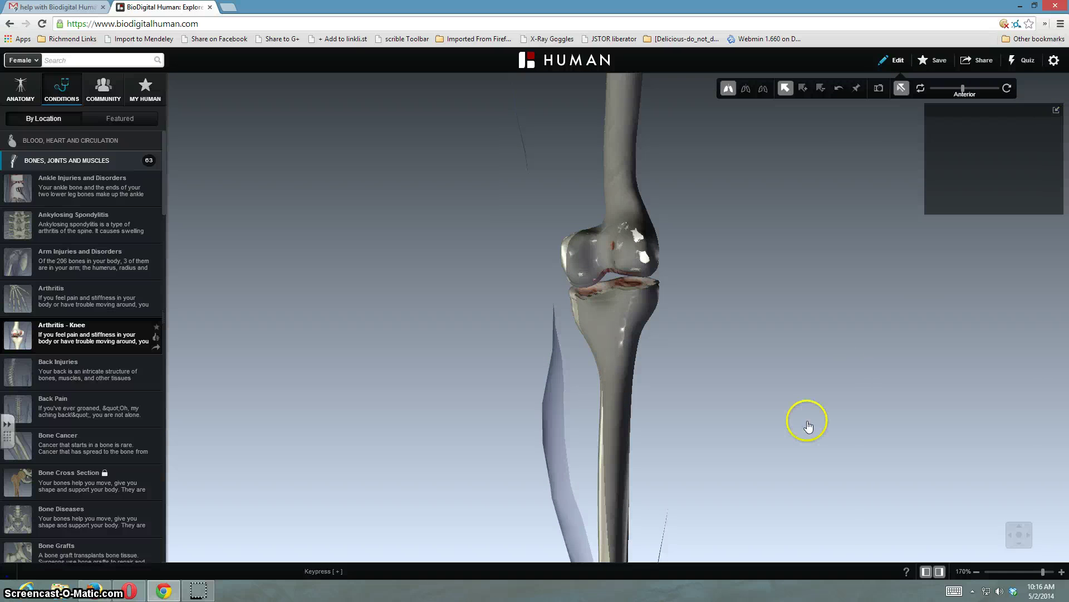
# Return to the Anatomy tab's models by region and zoom the view
pyautogui.click(22, 90)
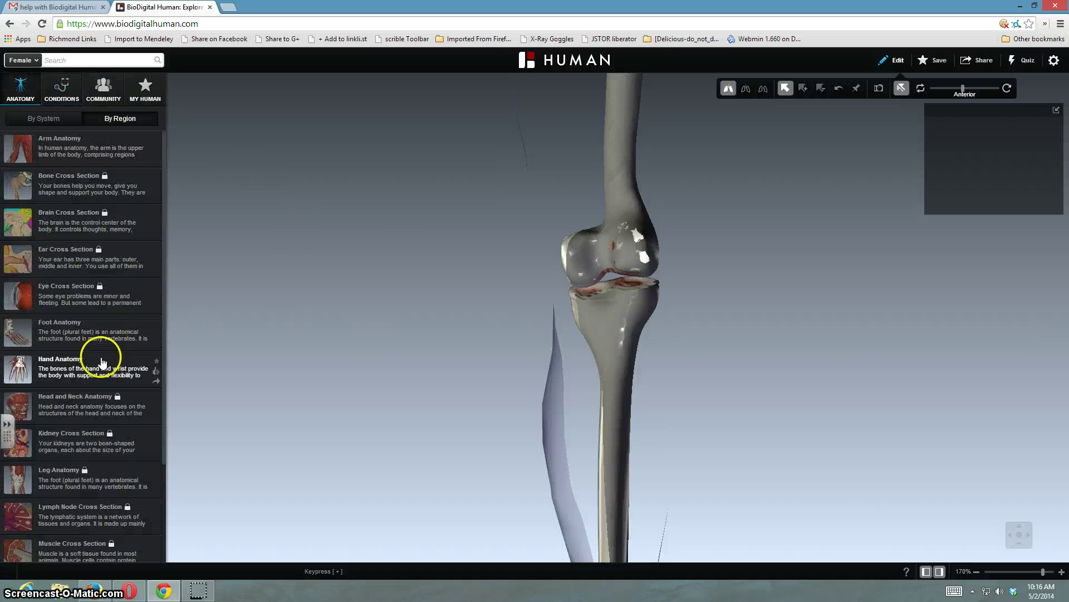
pyautogui.scroll(-2, 102, 363)
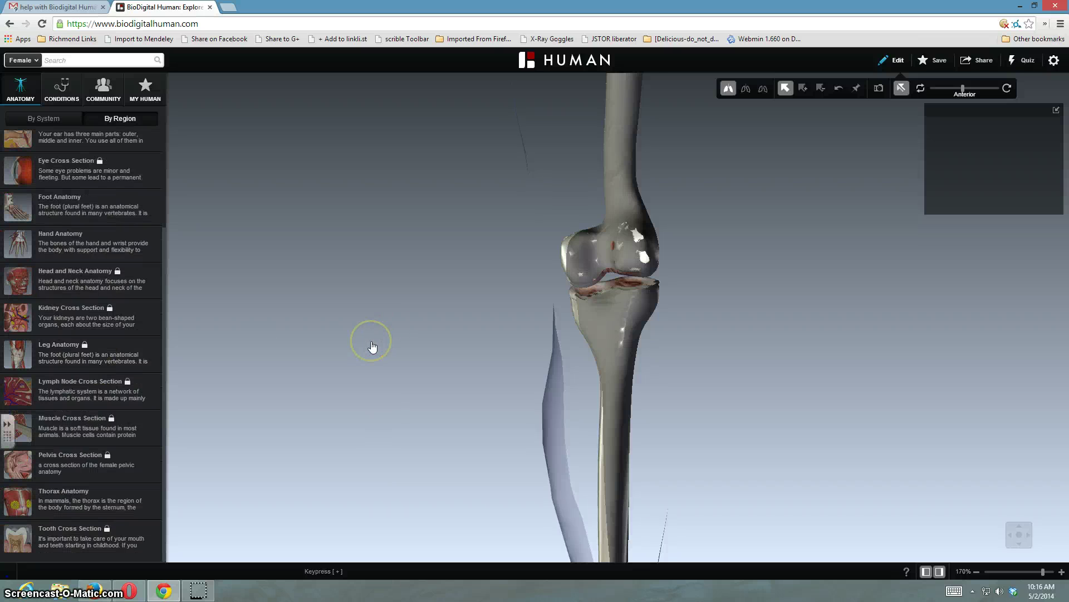
pyautogui.scroll(2, 265, 311)
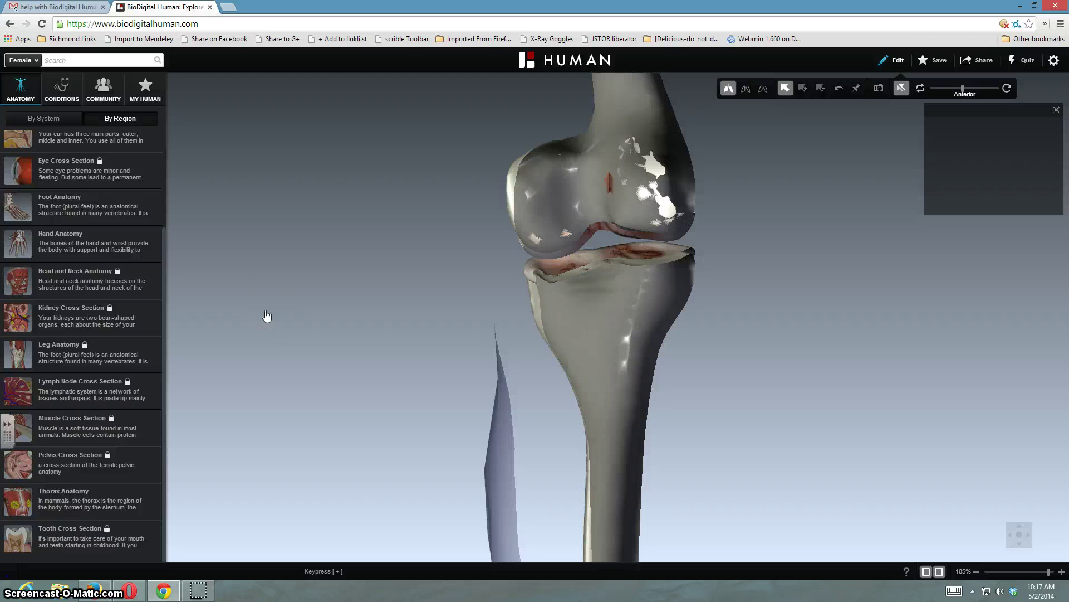